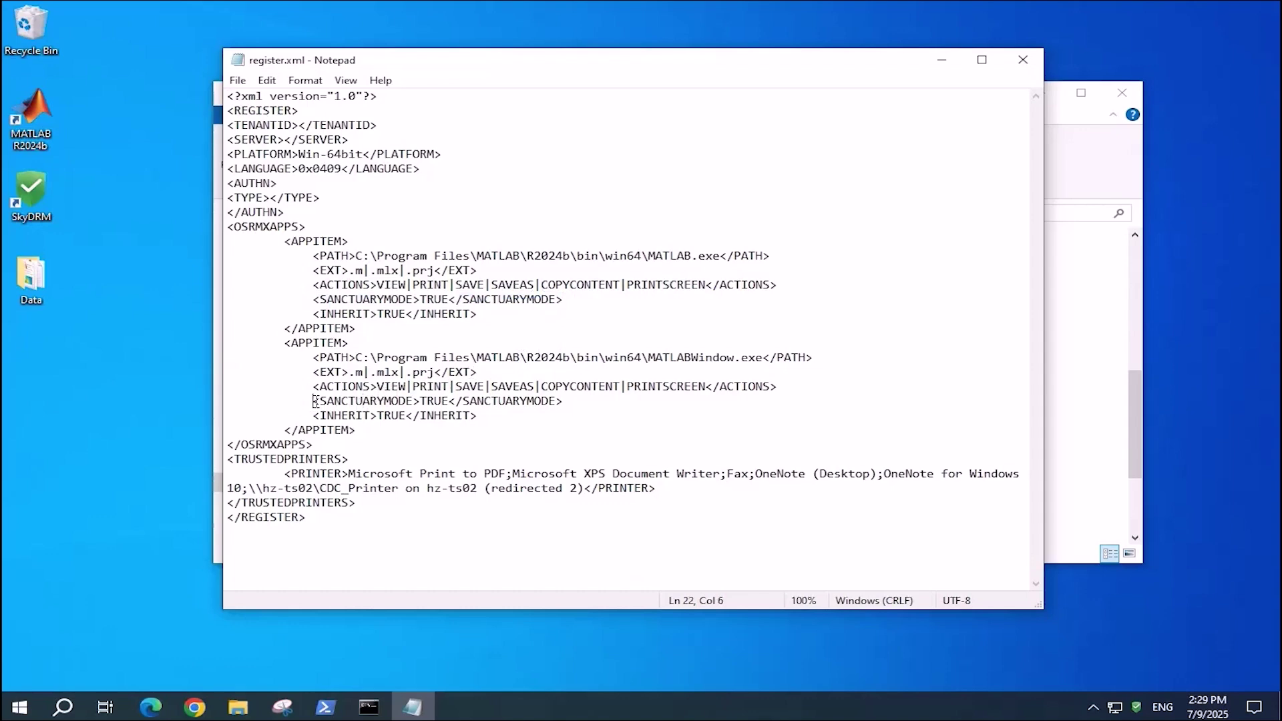
# Close the register.xml file and minimize the conf folder window.
pyautogui.click(580, 444)
pyautogui.click(1022, 67)
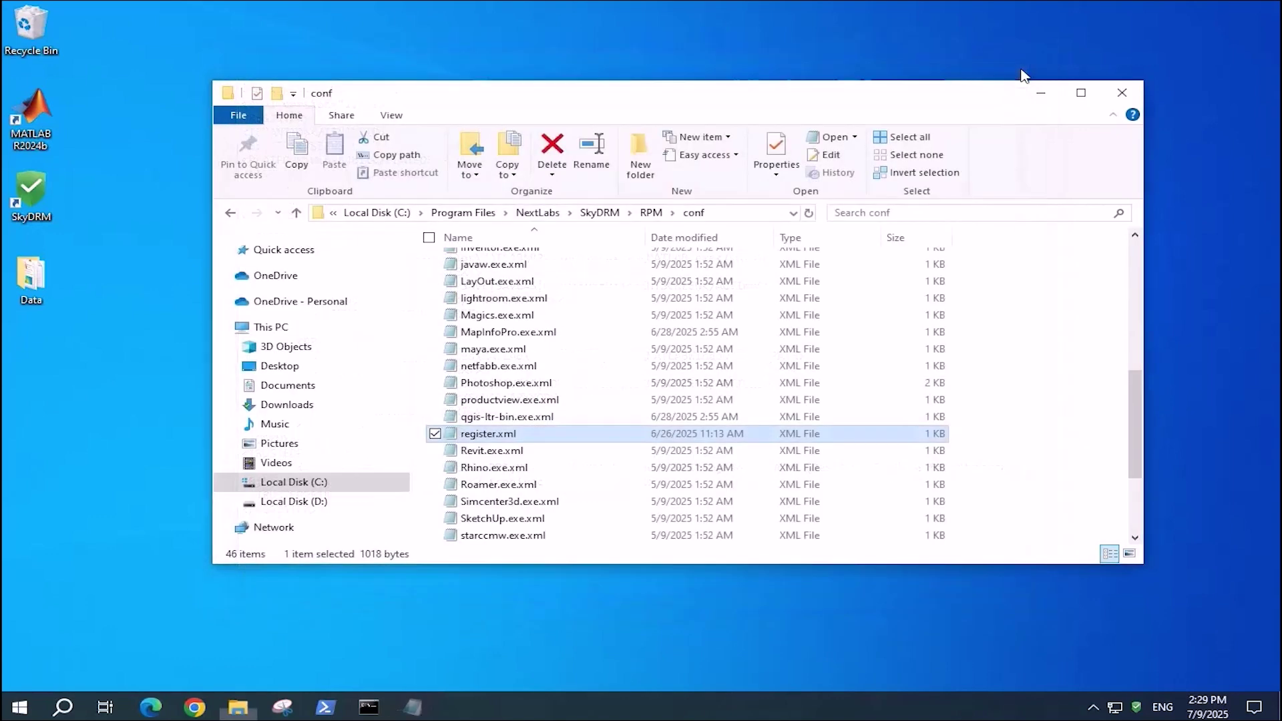
pyautogui.click(1042, 96)
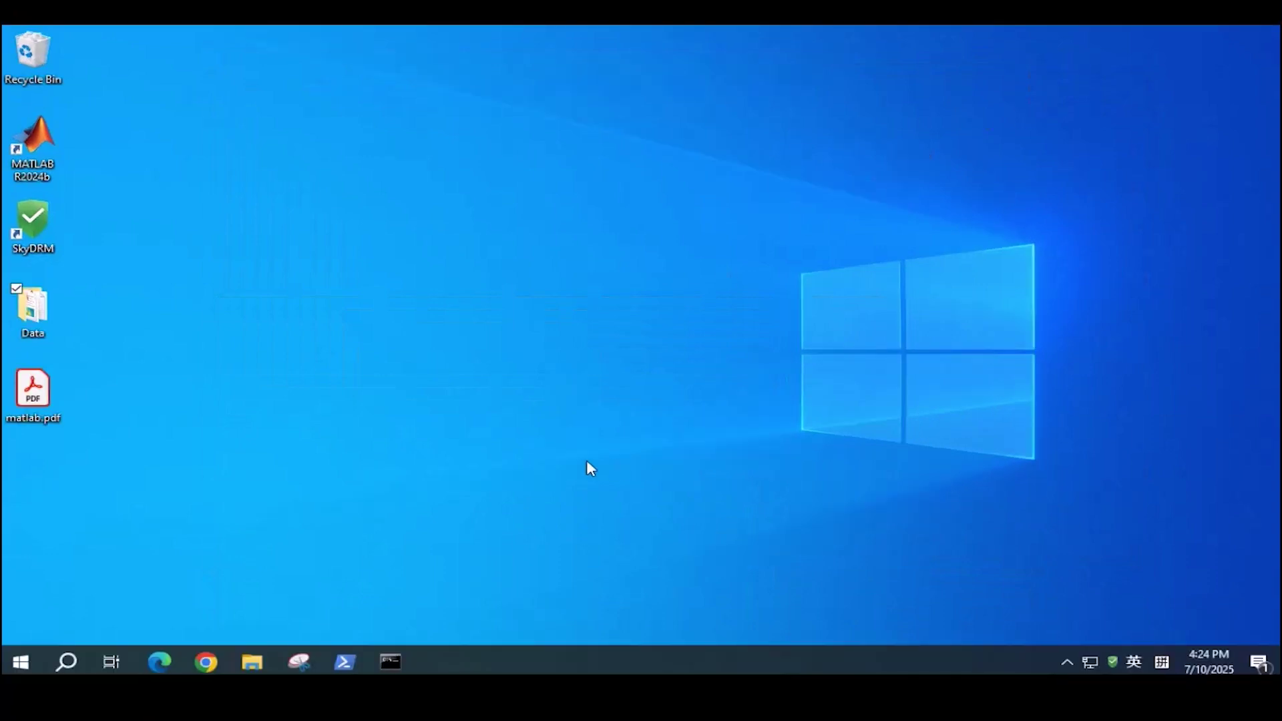
# Run nxrmtool.exe addSancDir --attr=Classification:Confidential D:\Sanc in Command Prompt, and minimize the console window.
pyautogui.click(390, 655)
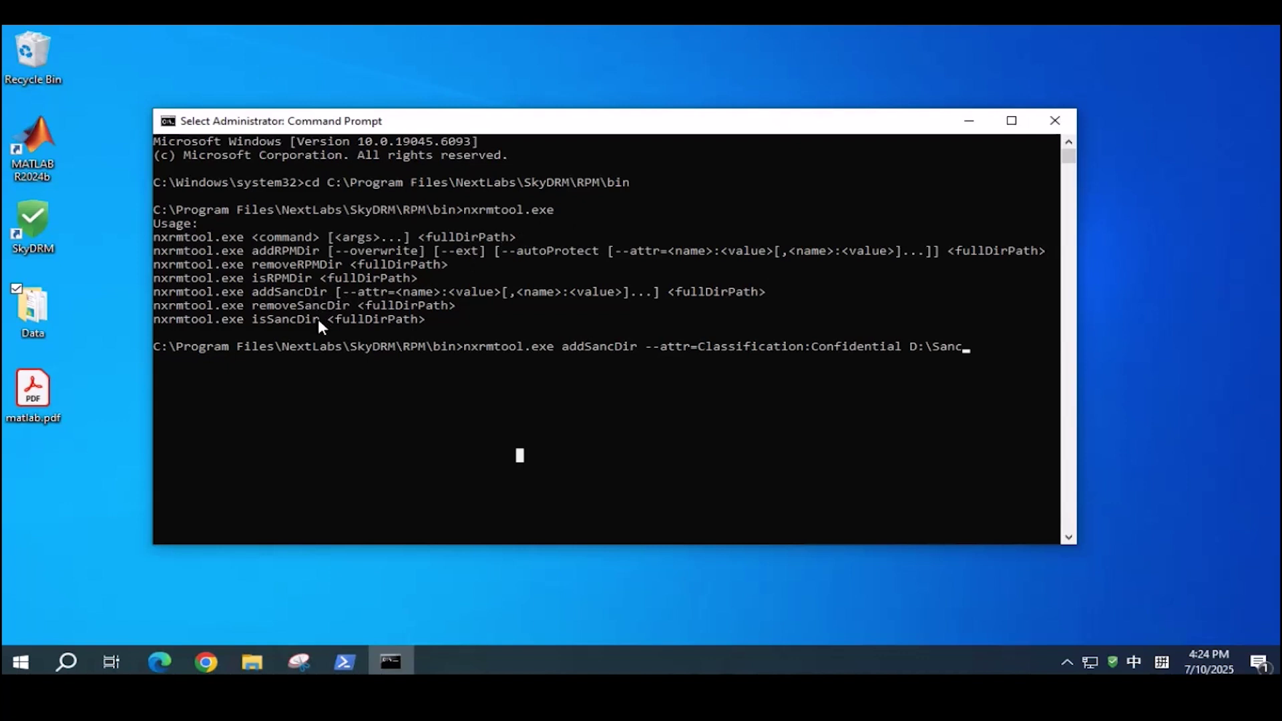
pyautogui.click(669, 412)
pyautogui.press('Escape')
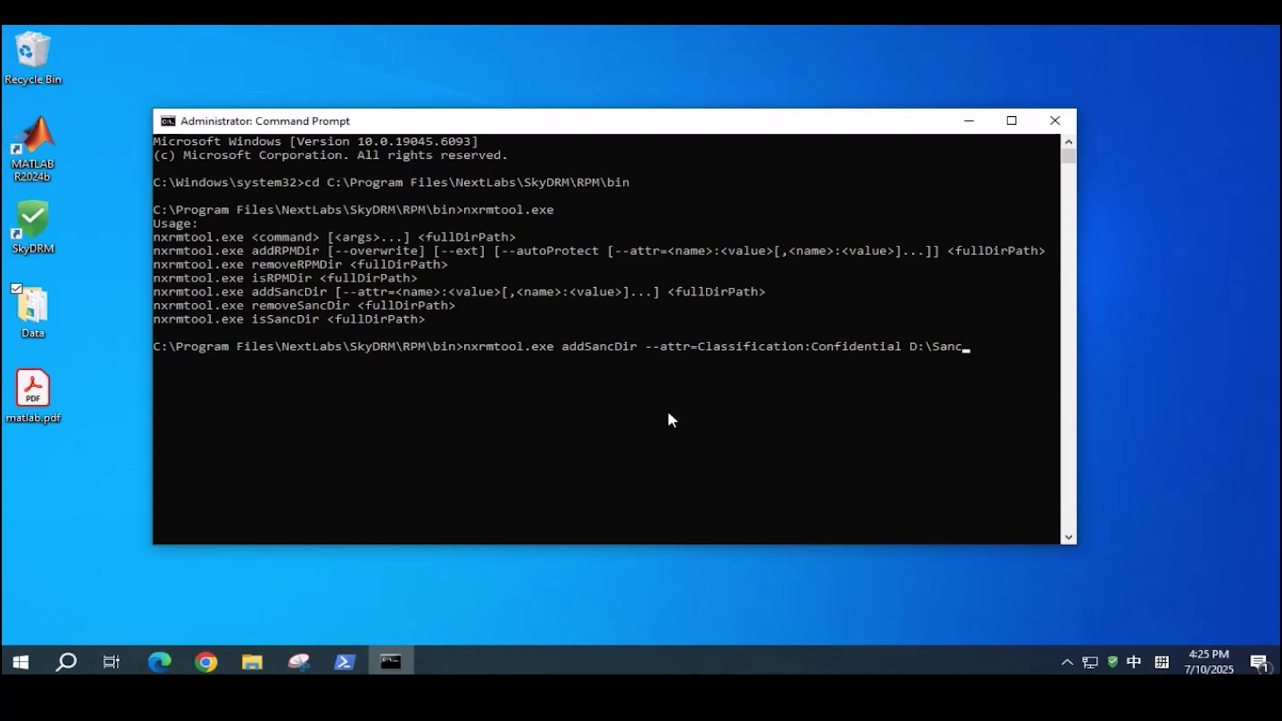
pyautogui.press('Return')
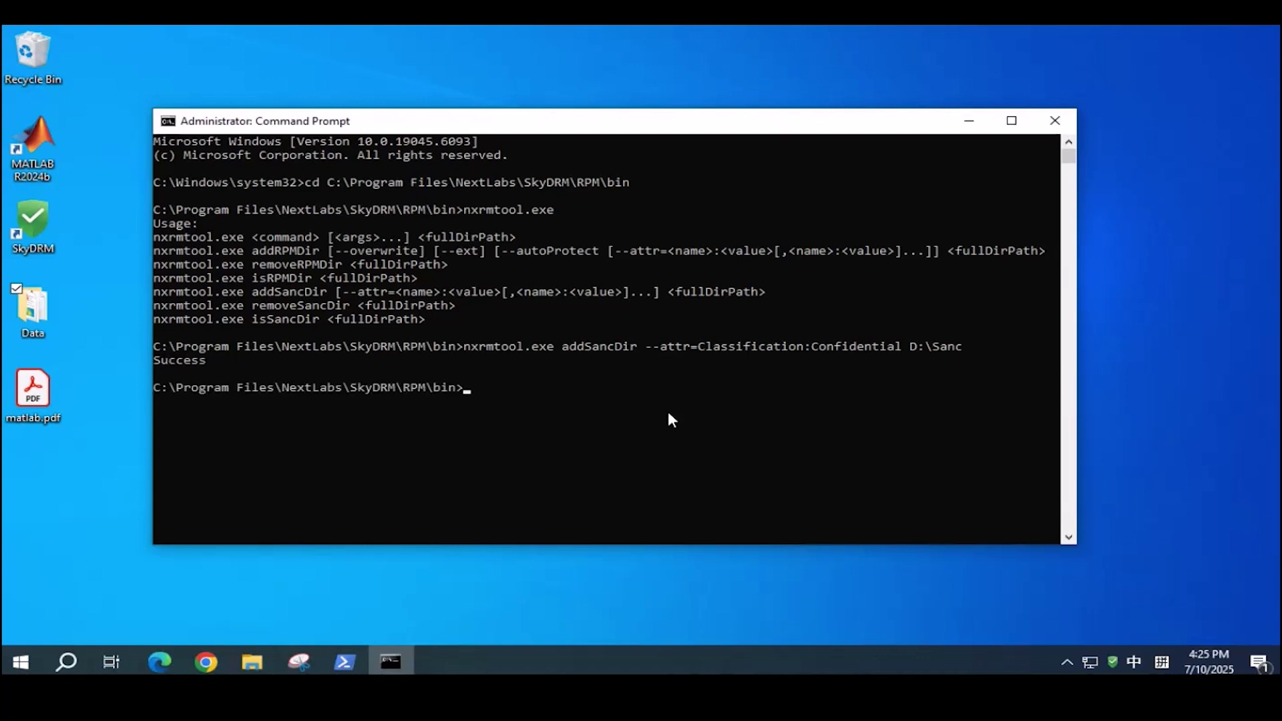
pyautogui.click(969, 124)
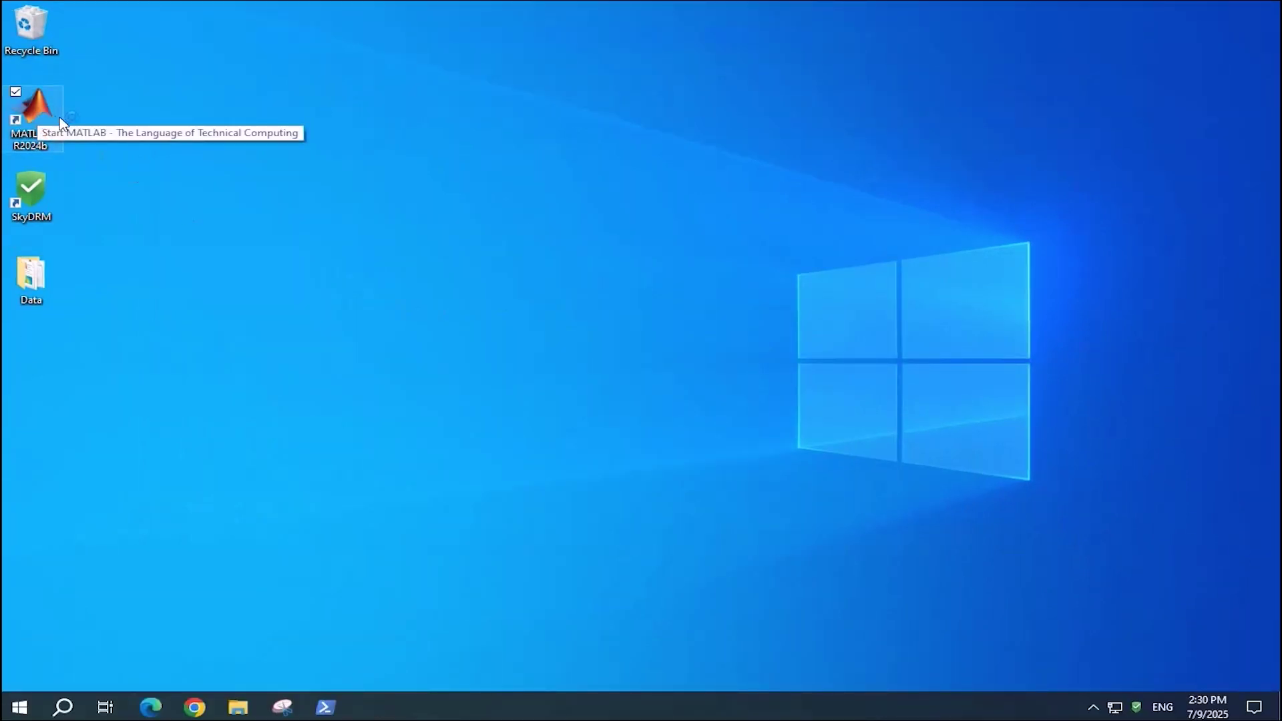
# Launch MATLAB R2024b from the desktop.
pyautogui.doubleClick(38, 114)
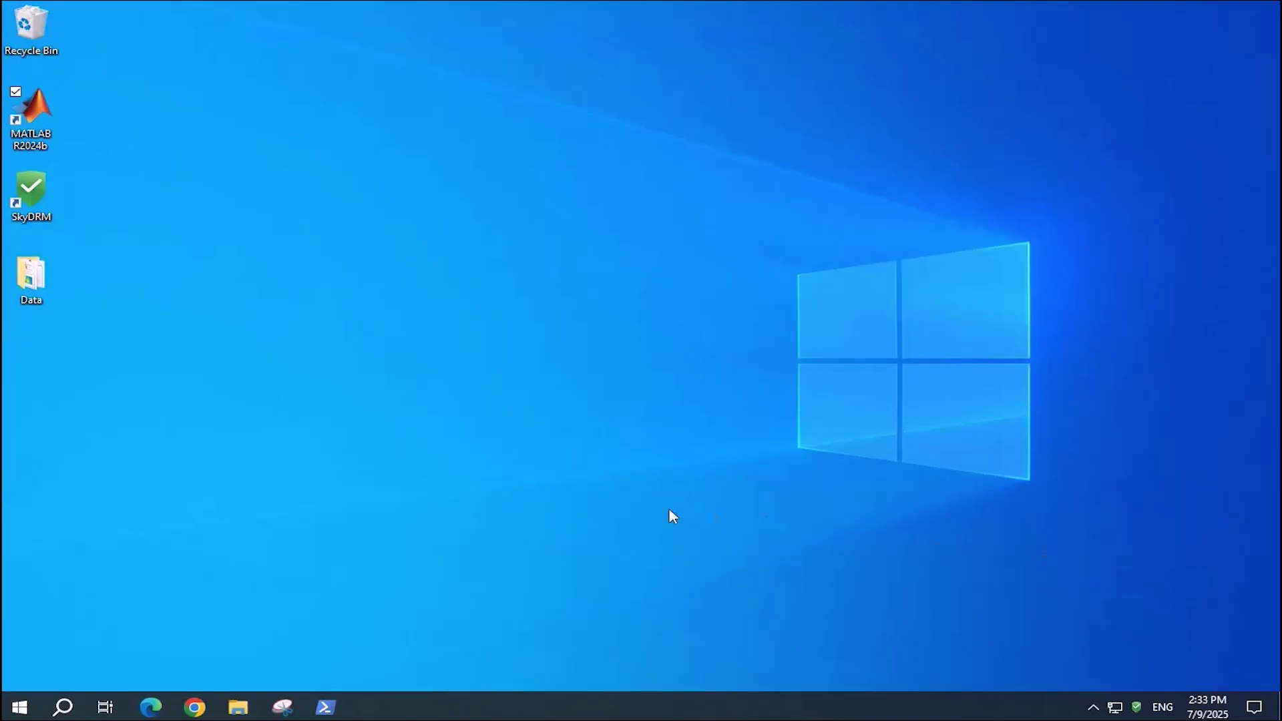
# Check the SkyDRM sign-in status, and try to open matrix calculation.m from the D:\Sanc folder.
pyautogui.click(1138, 706)
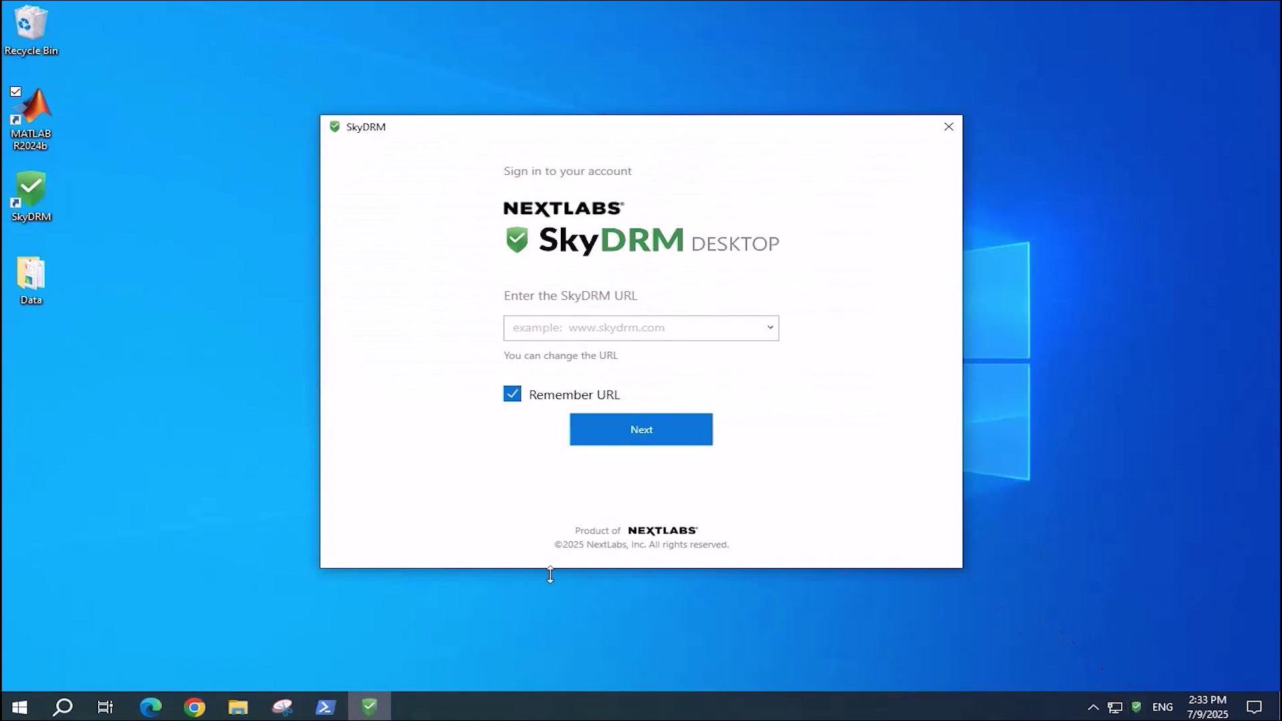
pyautogui.click(241, 704)
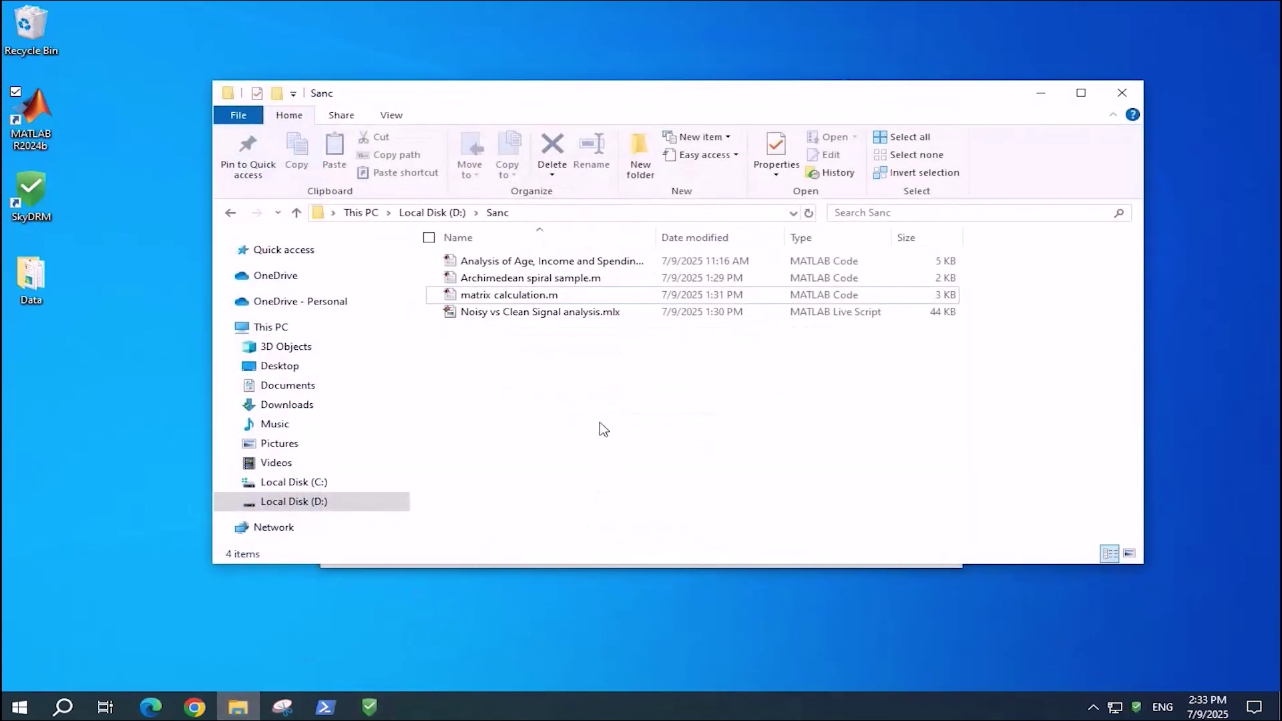
pyautogui.click(529, 297)
pyautogui.doubleClick(529, 297)
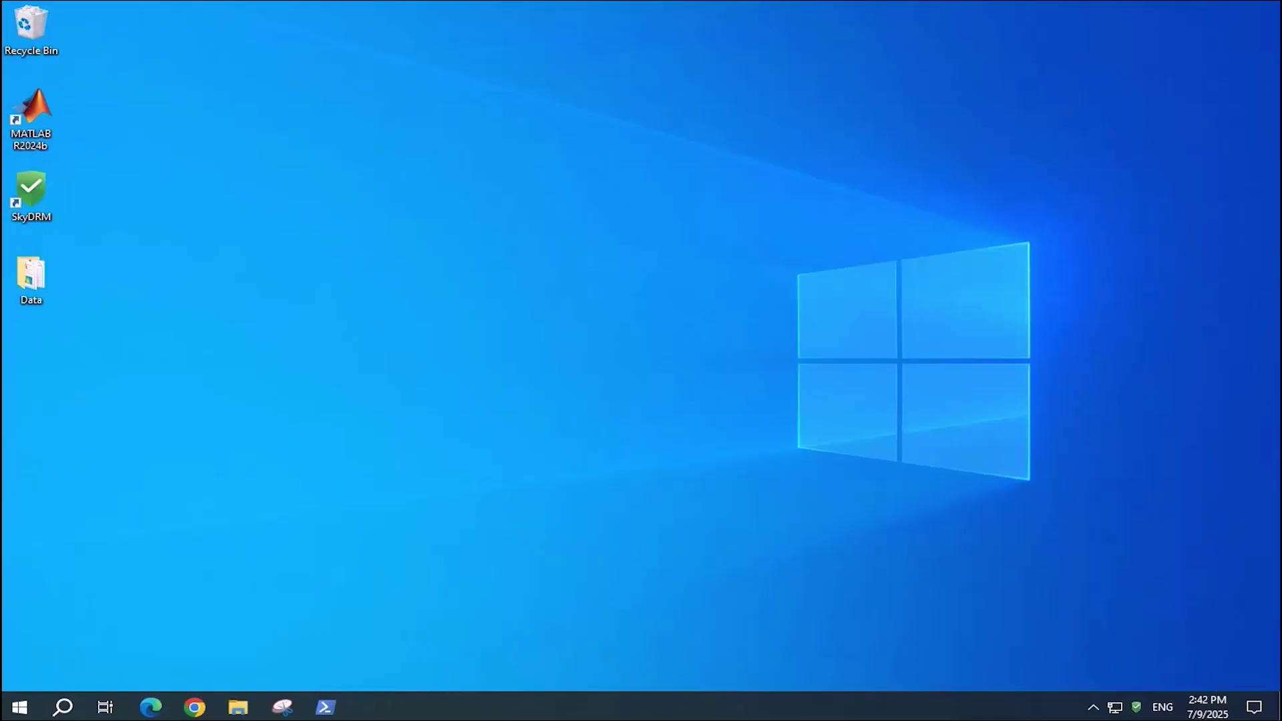
# Check the SkyDRM account status, and open Noisy vs Clean Signal analysis.mlx from D:\Sanc, accepting the sanctuary mode notice.
pyautogui.click(1136, 706)
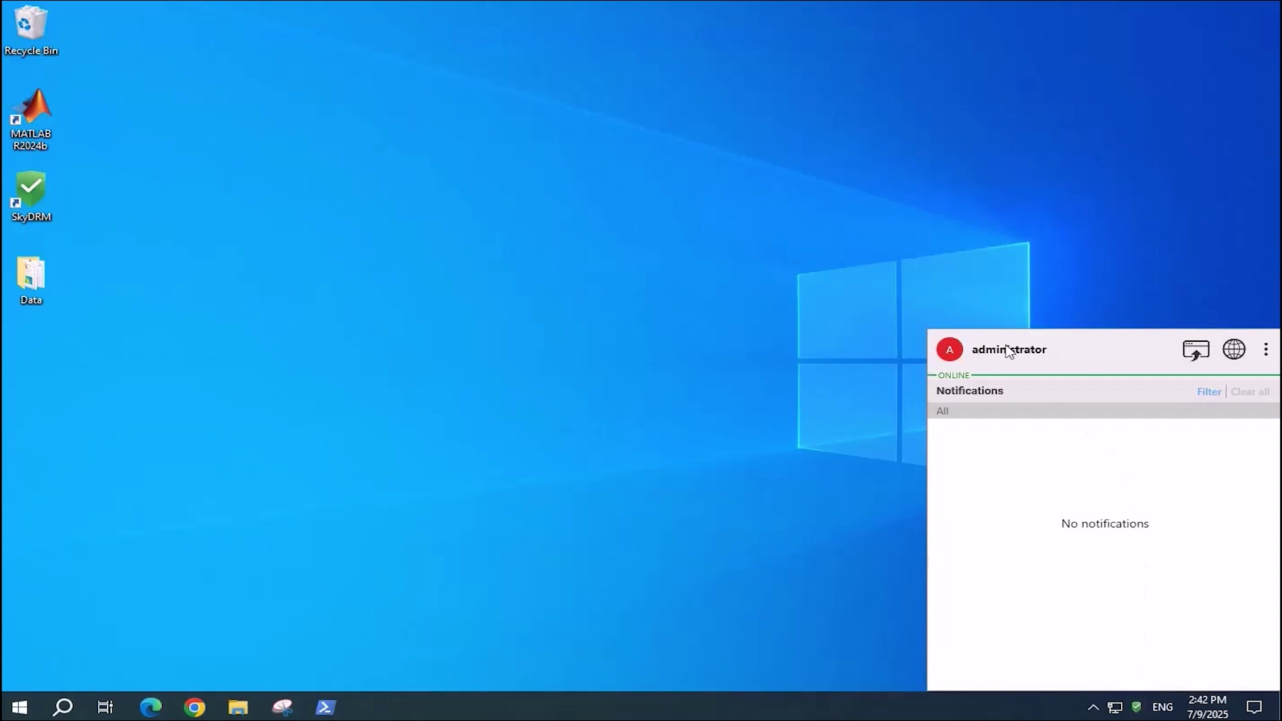
pyautogui.click(601, 436)
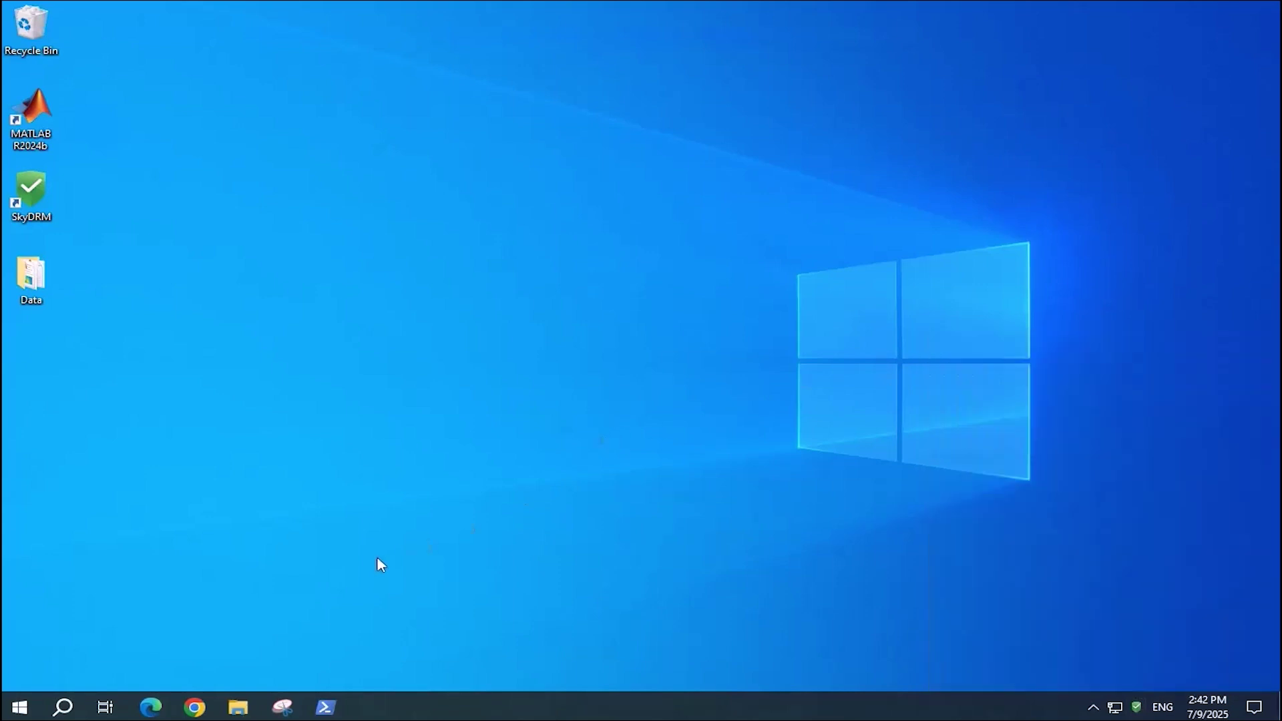
pyautogui.click(238, 707)
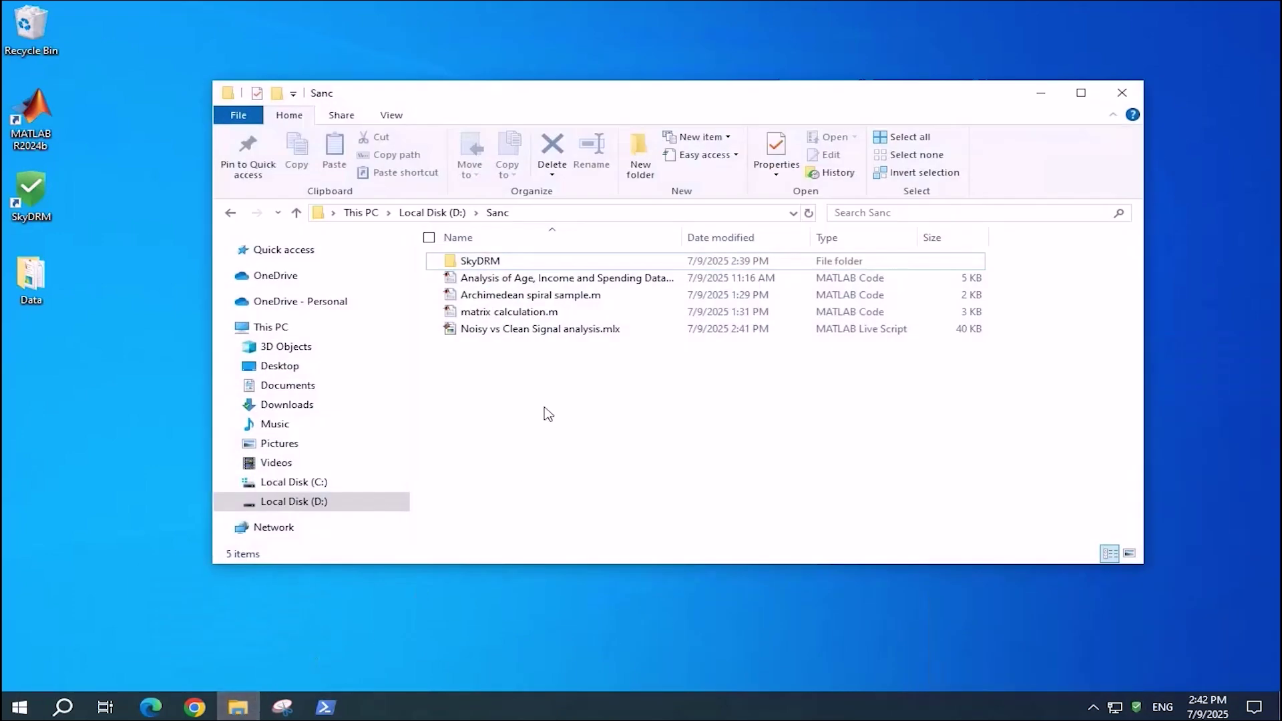
pyautogui.doubleClick(534, 331)
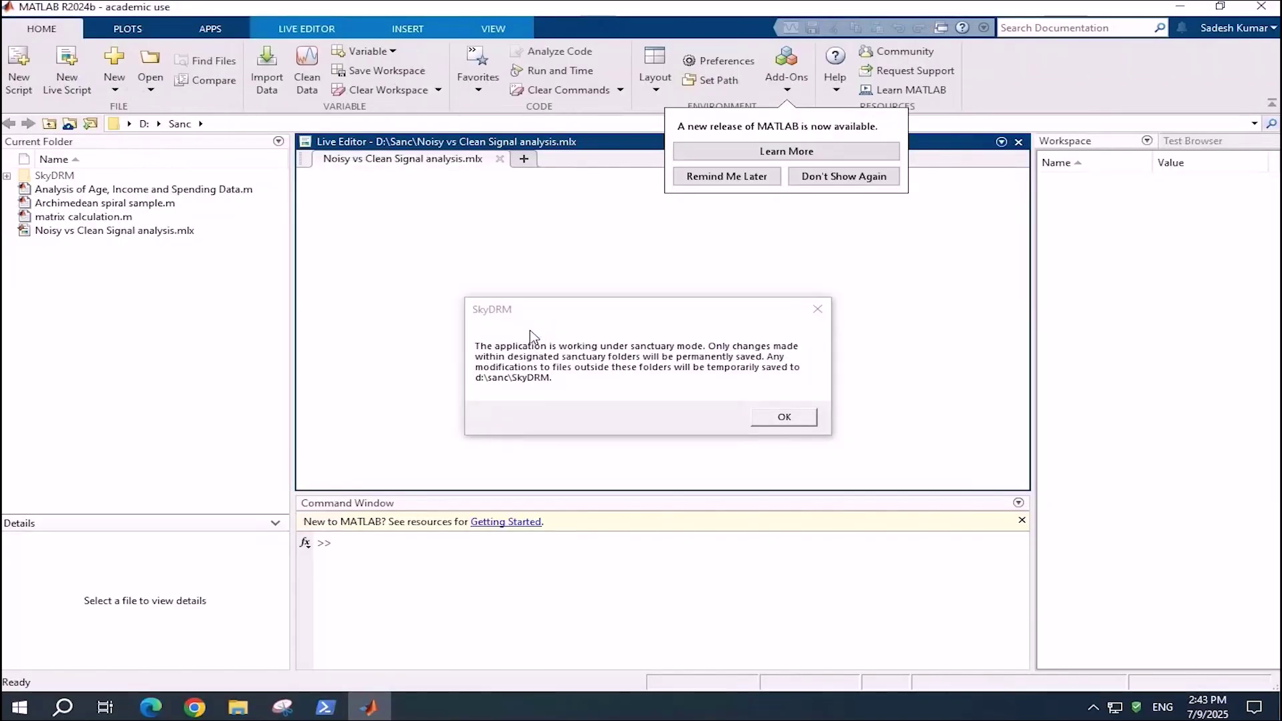
pyautogui.click(778, 420)
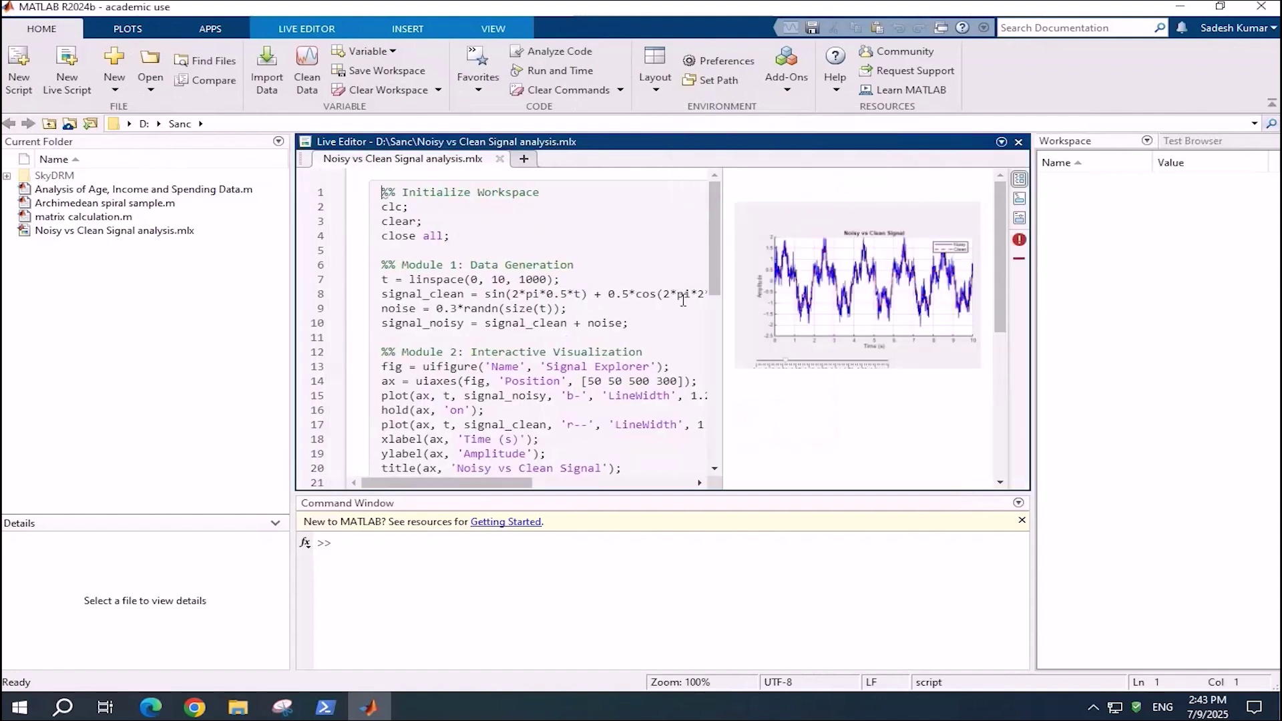
# Run the Noisy vs Clean Signal analysis live script.
pyautogui.click(603, 339)
pyautogui.click(299, 30)
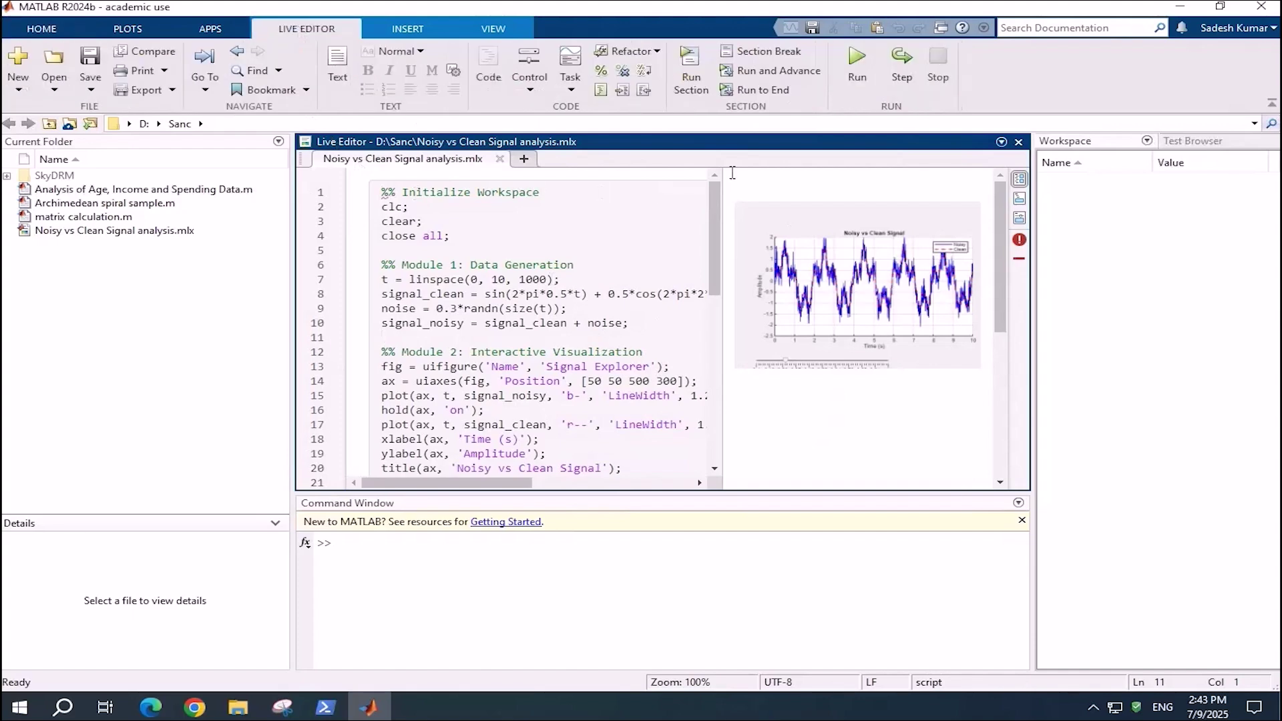
pyautogui.click(857, 64)
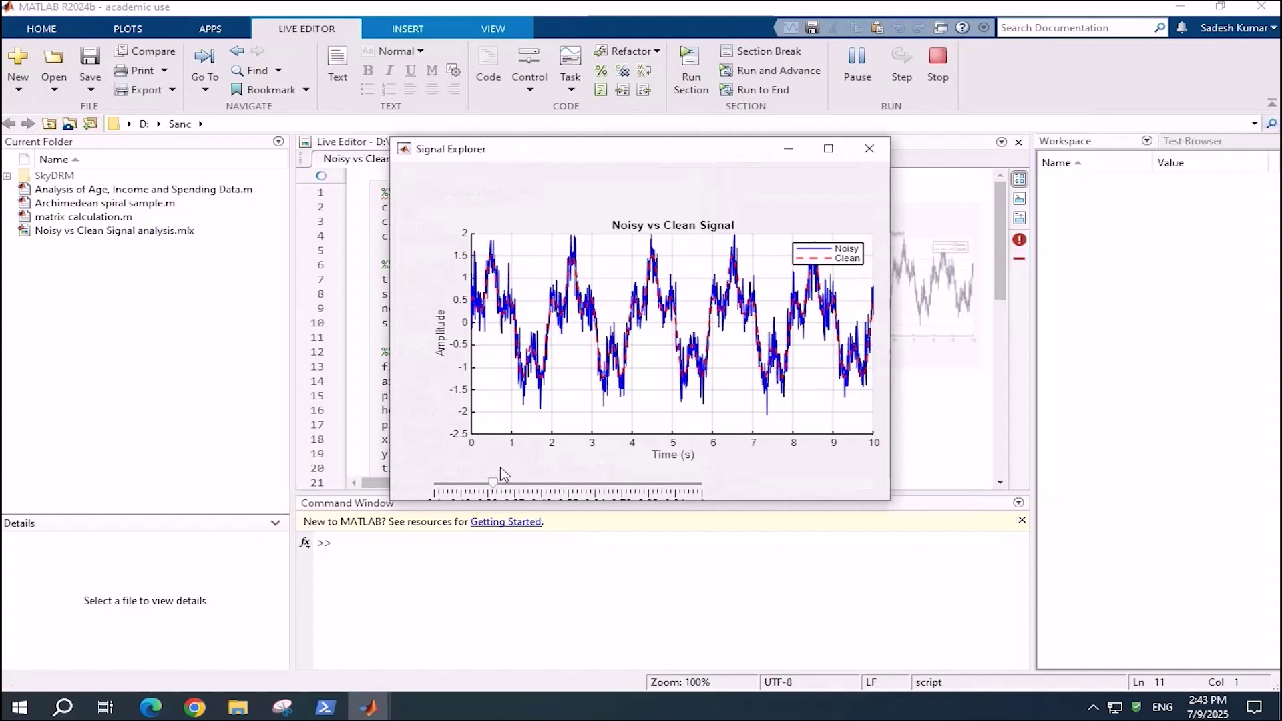
# Raise the noise level to 0.81 in the Signal Explorer figure, and close the figure.
pyautogui.moveTo(494, 482); pyautogui.dragTo(589, 483)
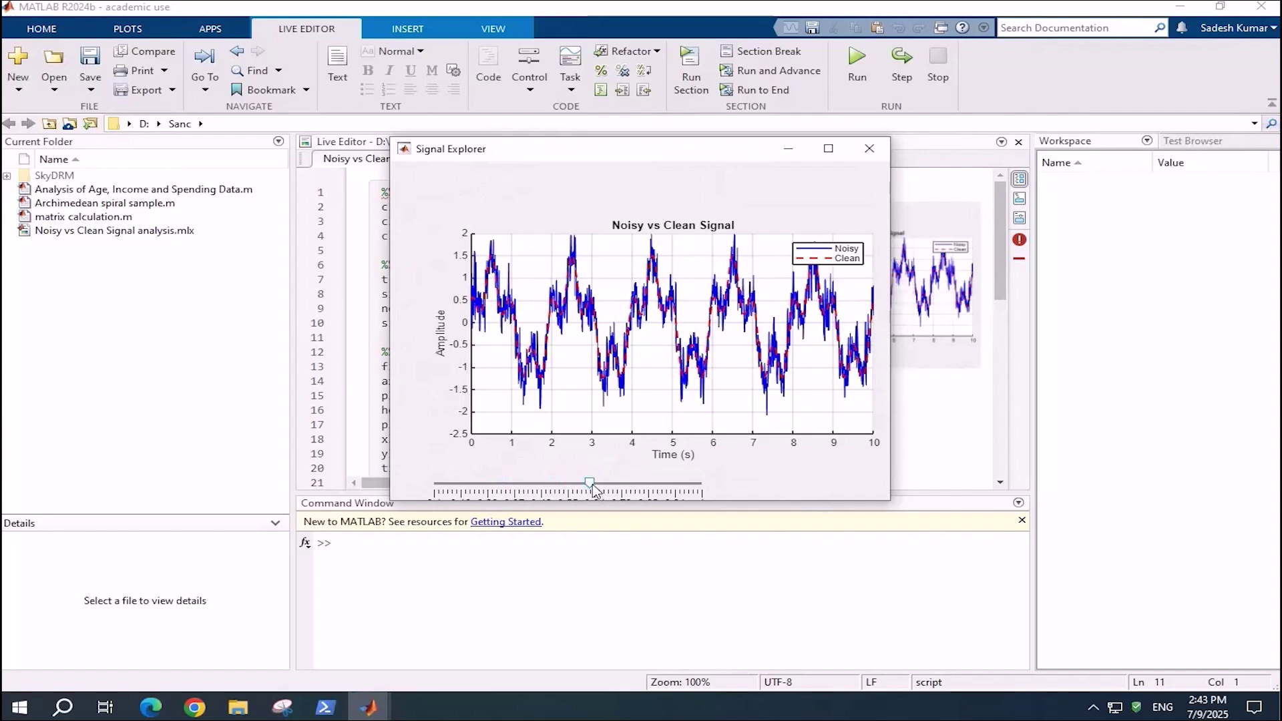
pyautogui.moveTo(590, 483); pyautogui.dragTo(647, 483)
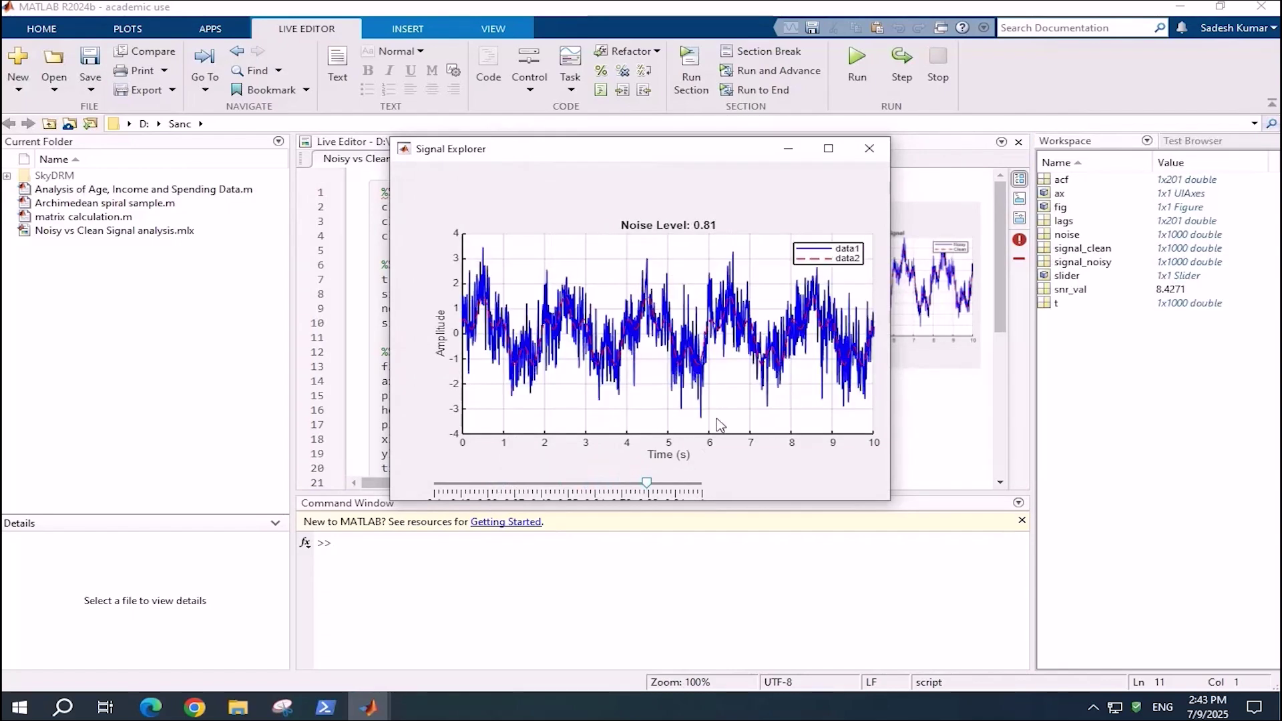
pyautogui.click(869, 149)
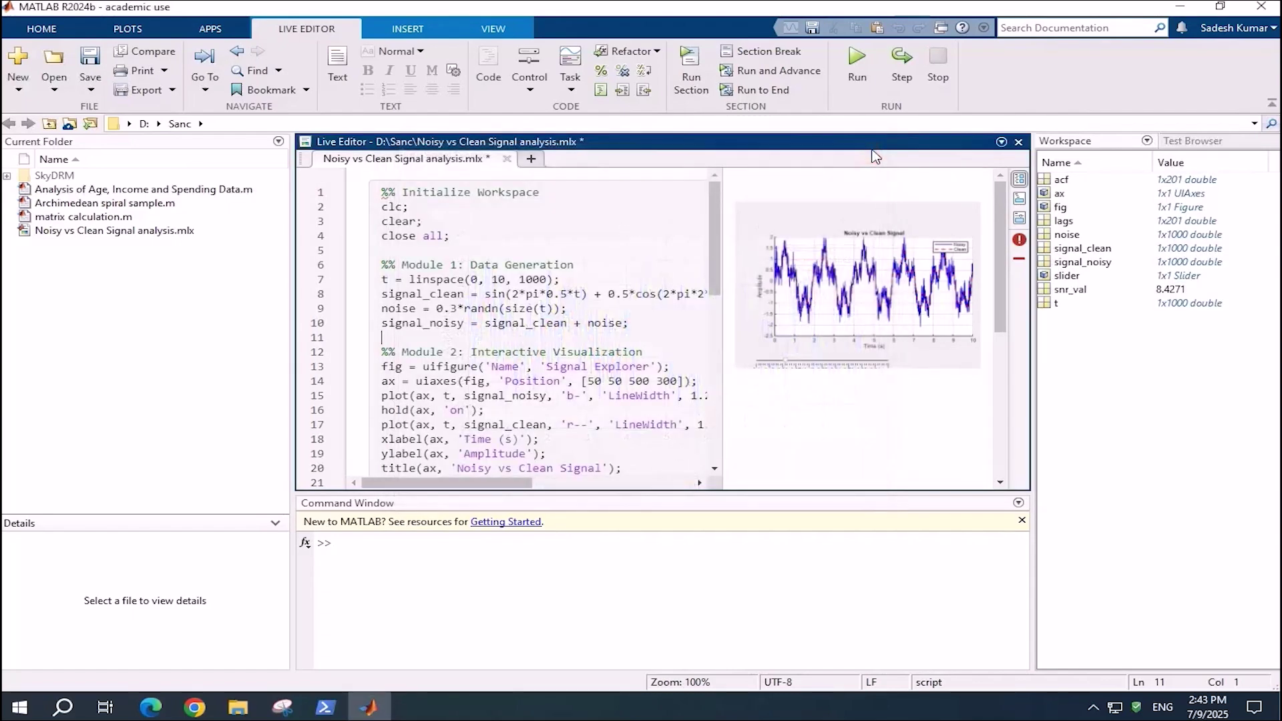
# Try to capture the protected MATLAB window with a new snip in Snipping Tool, and cancel the capture.
pyautogui.click(285, 701)
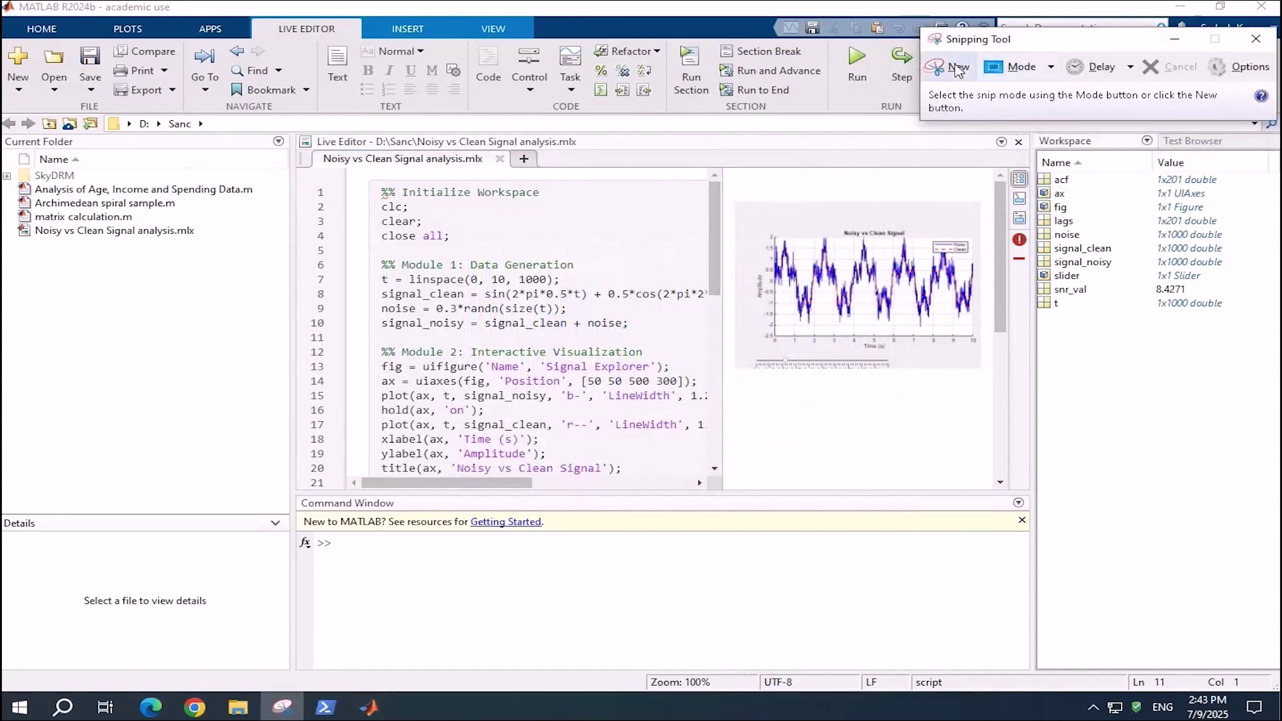
pyautogui.click(959, 70)
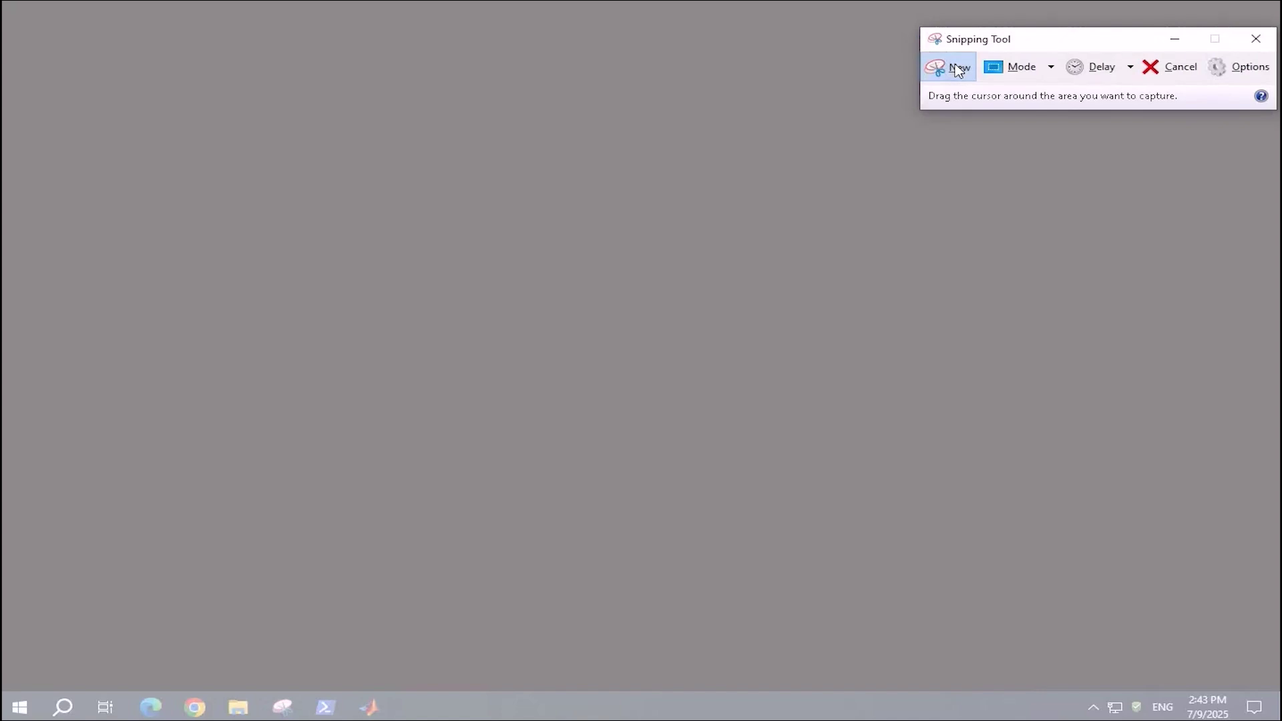
pyautogui.press('Escape')
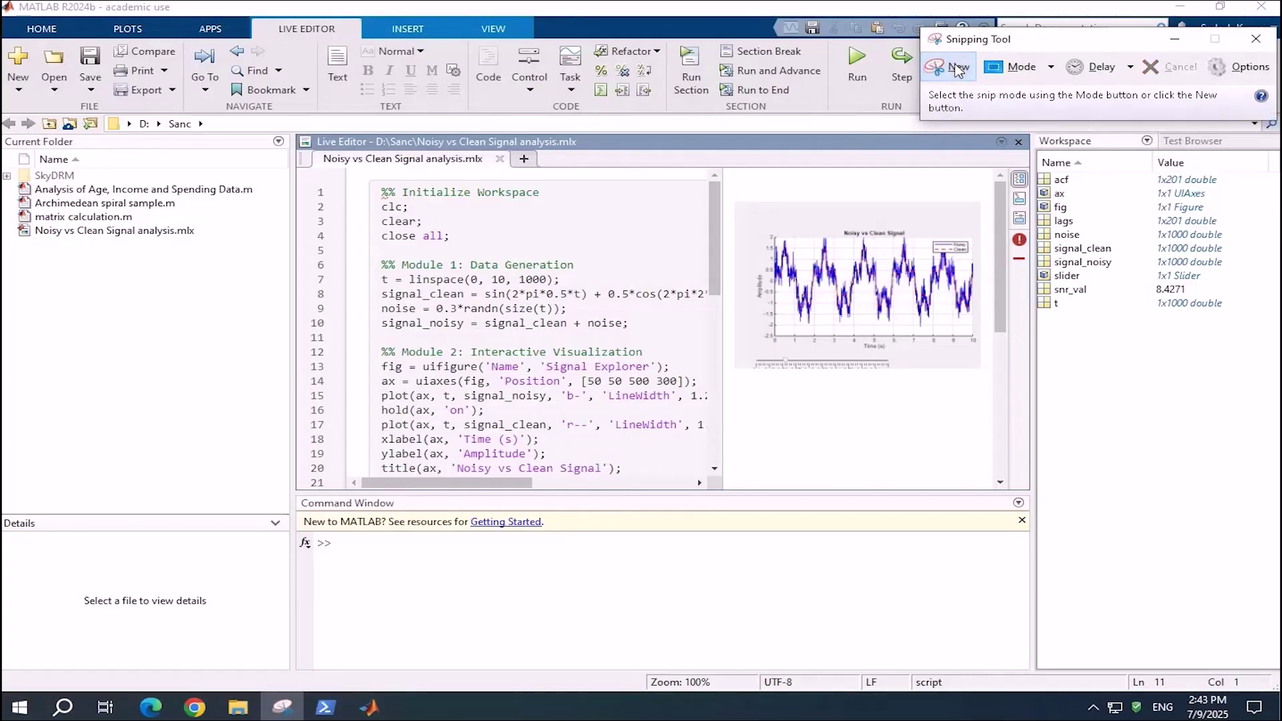
# Return to MATLAB and try to copy the "close all;" statement from line 4 of the live script.
pyautogui.click(450, 235)
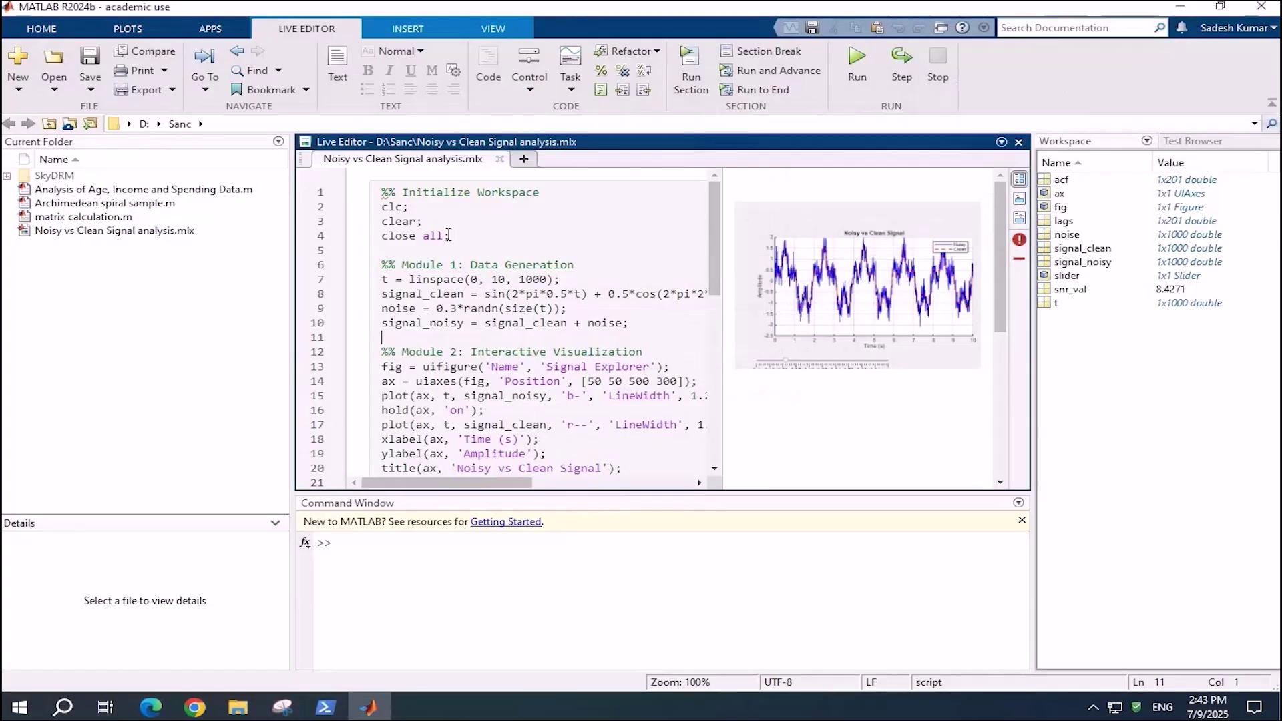
pyautogui.moveTo(452, 236); pyautogui.dragTo(381, 236)
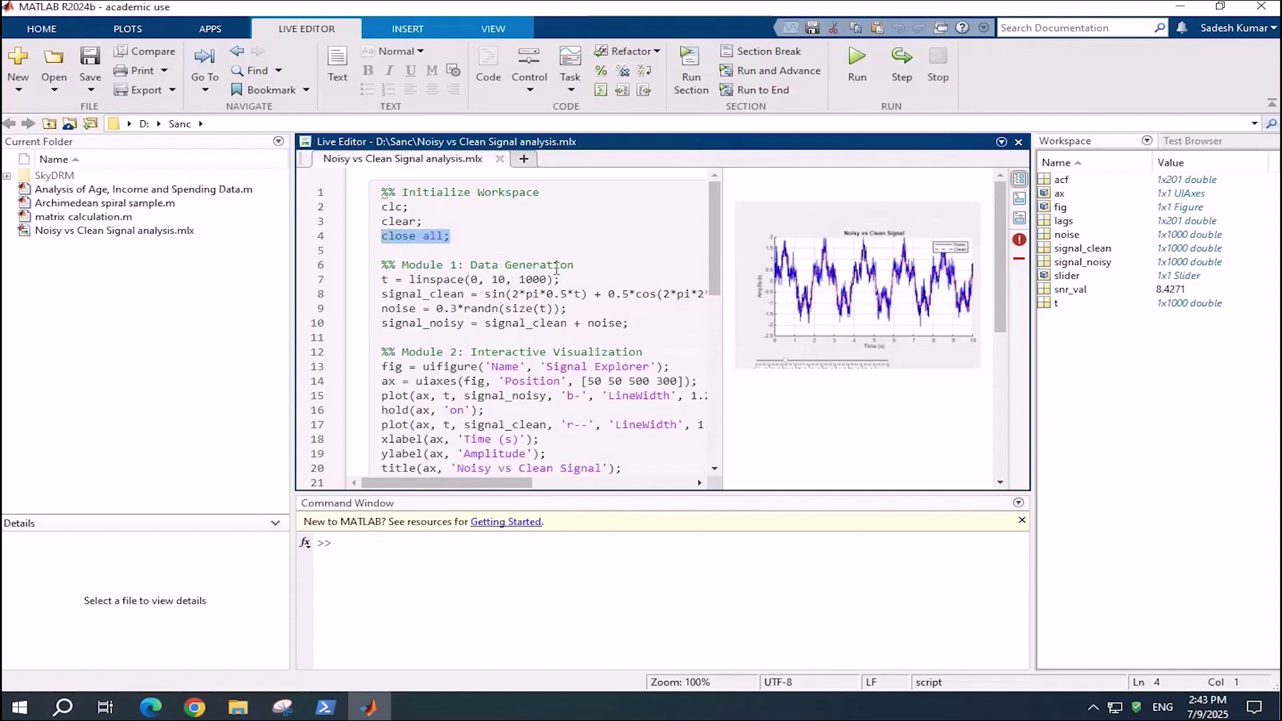
pyautogui.hotkey('ctrl', 'c')
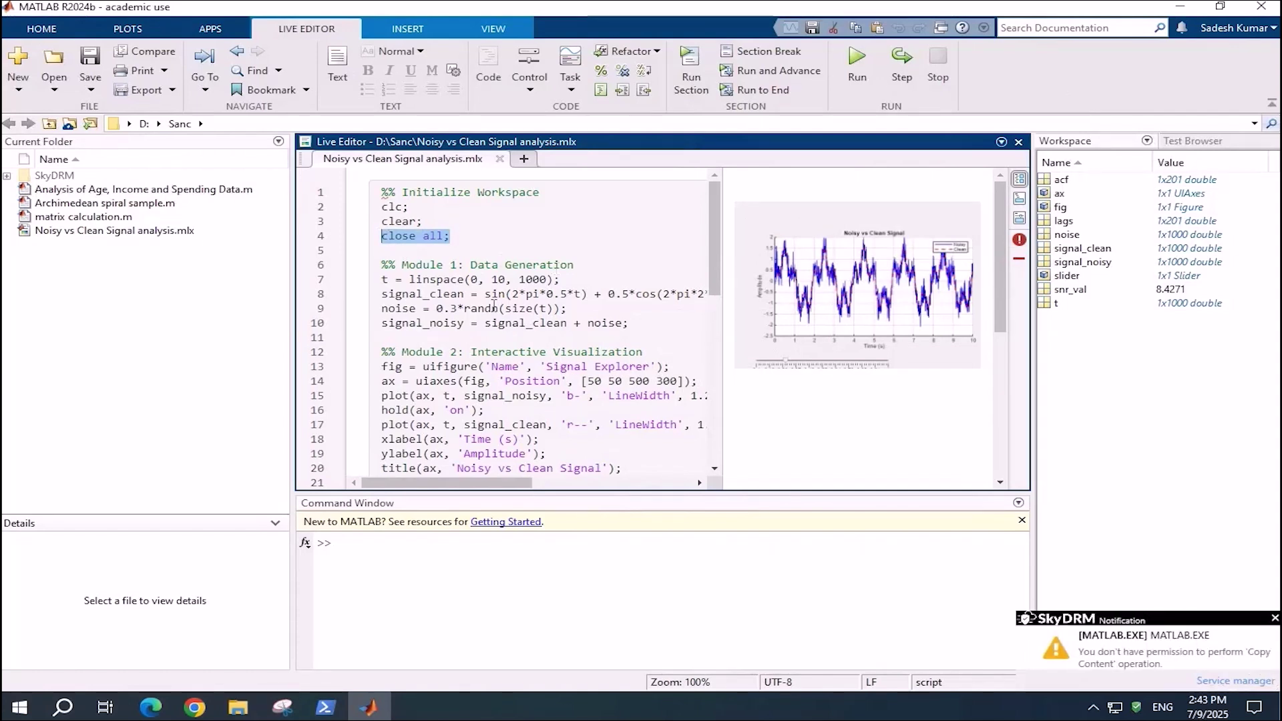
pyautogui.rightClick(436, 235)
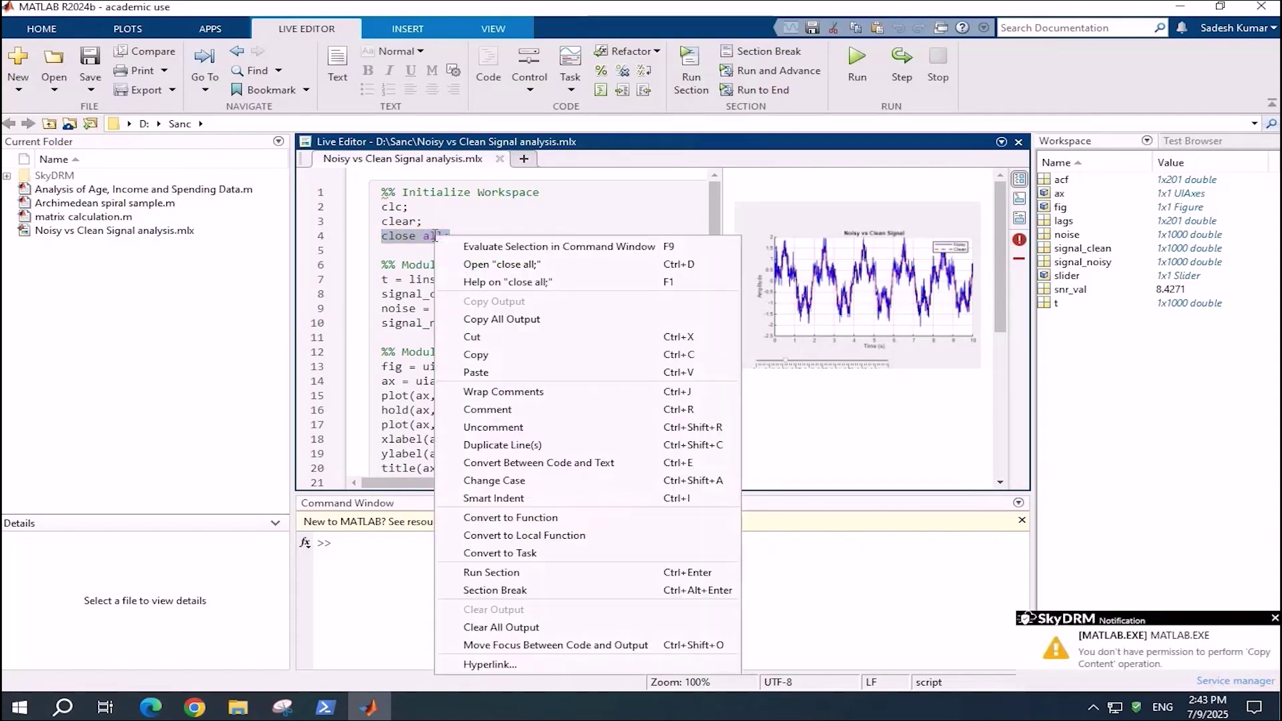
pyautogui.click(489, 356)
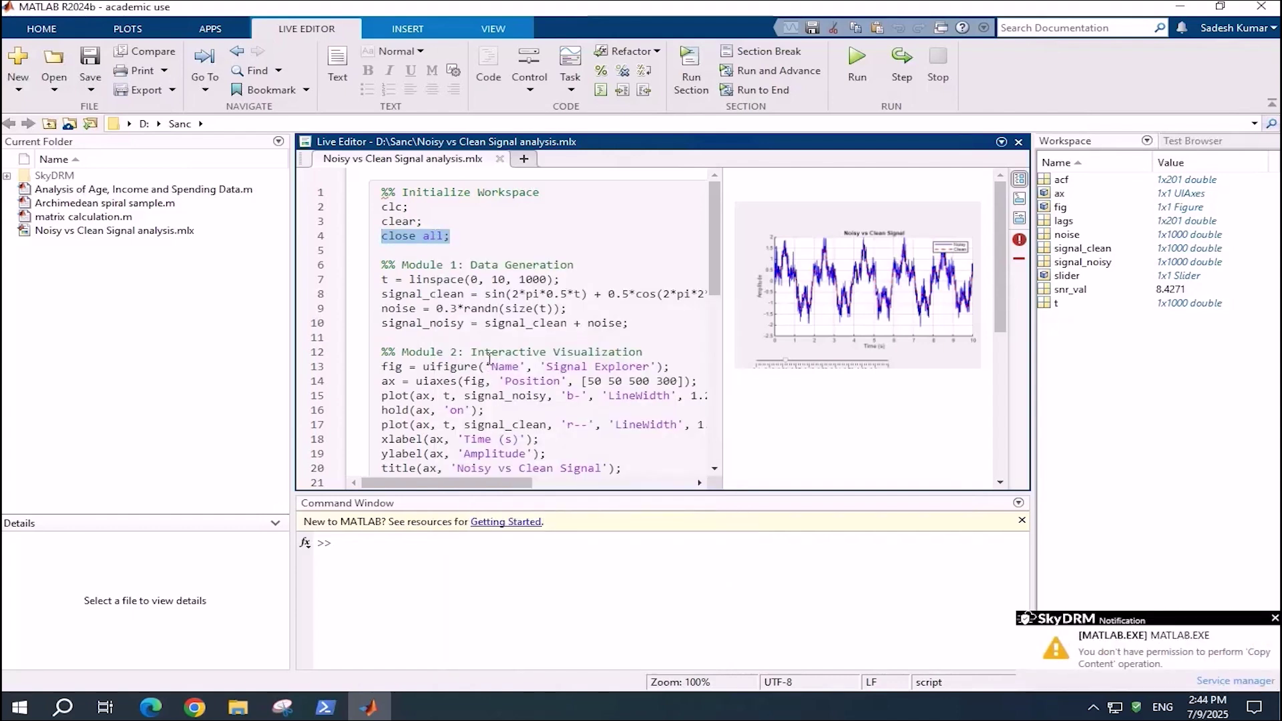
pyautogui.rightClick(492, 241)
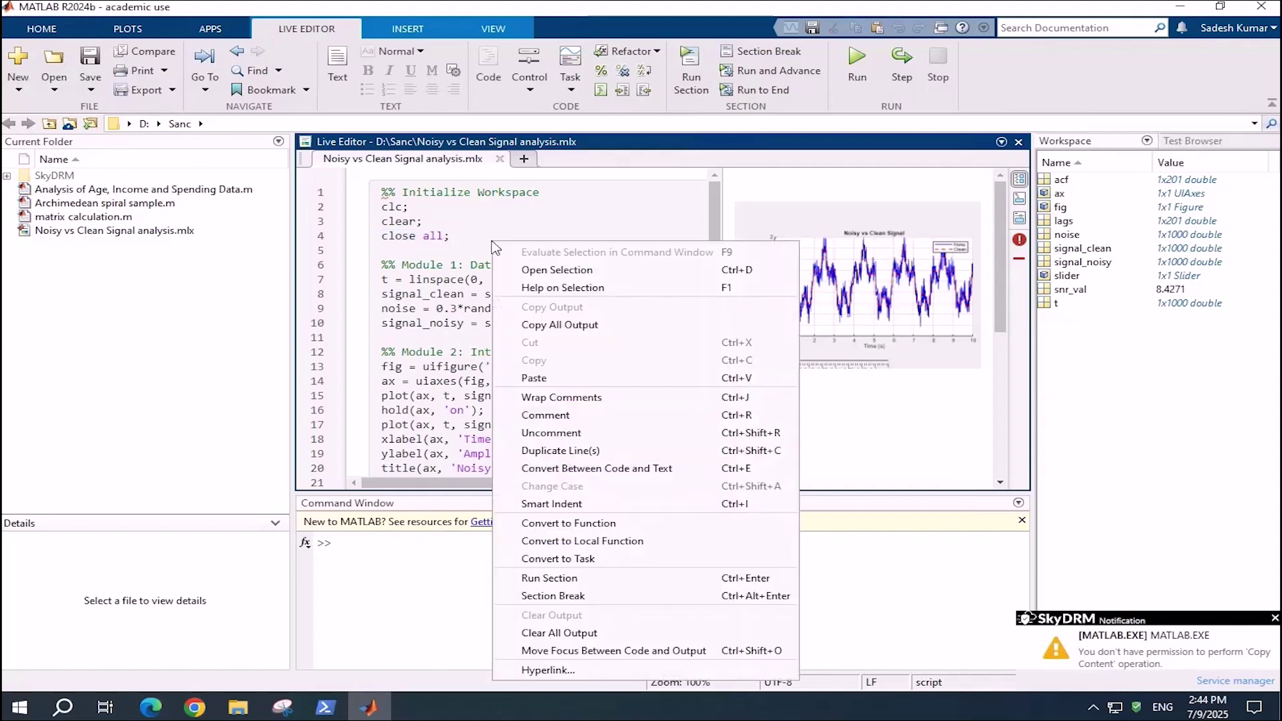
pyautogui.click(554, 361)
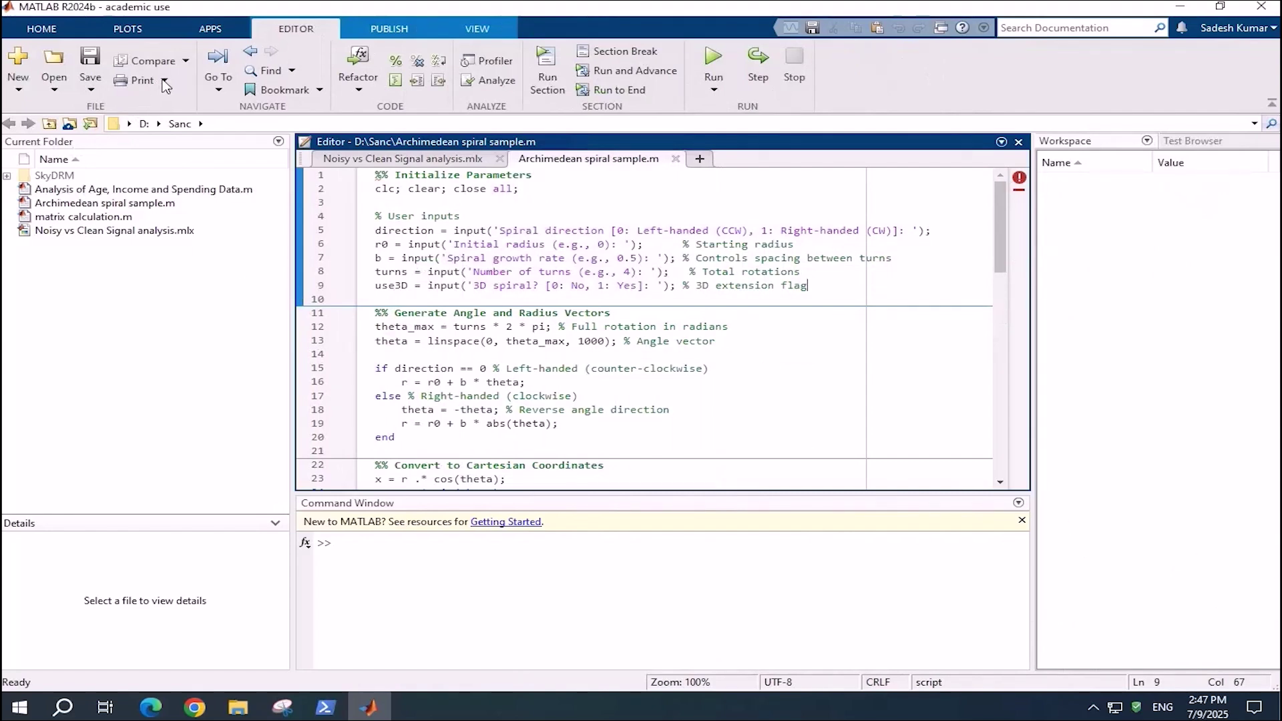
# Print the Archimedean spiral sample.m script to a PDF document.
pyautogui.click(165, 85)
pyautogui.click(132, 100)
pyautogui.hotkey('ctrl', 'p')
pyautogui.click(320, 288)
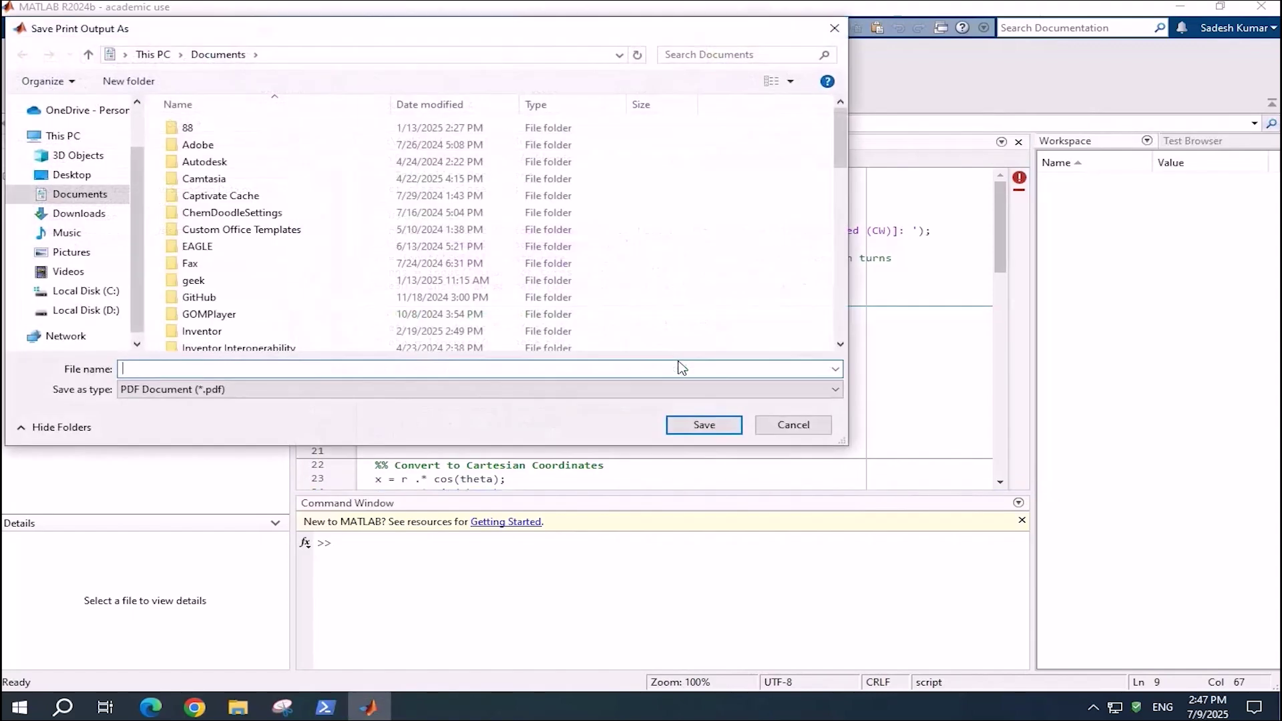
# Save the print output as the PDF document matlab on the Desktop, and minimize MATLAB.
pyautogui.click(84, 179)
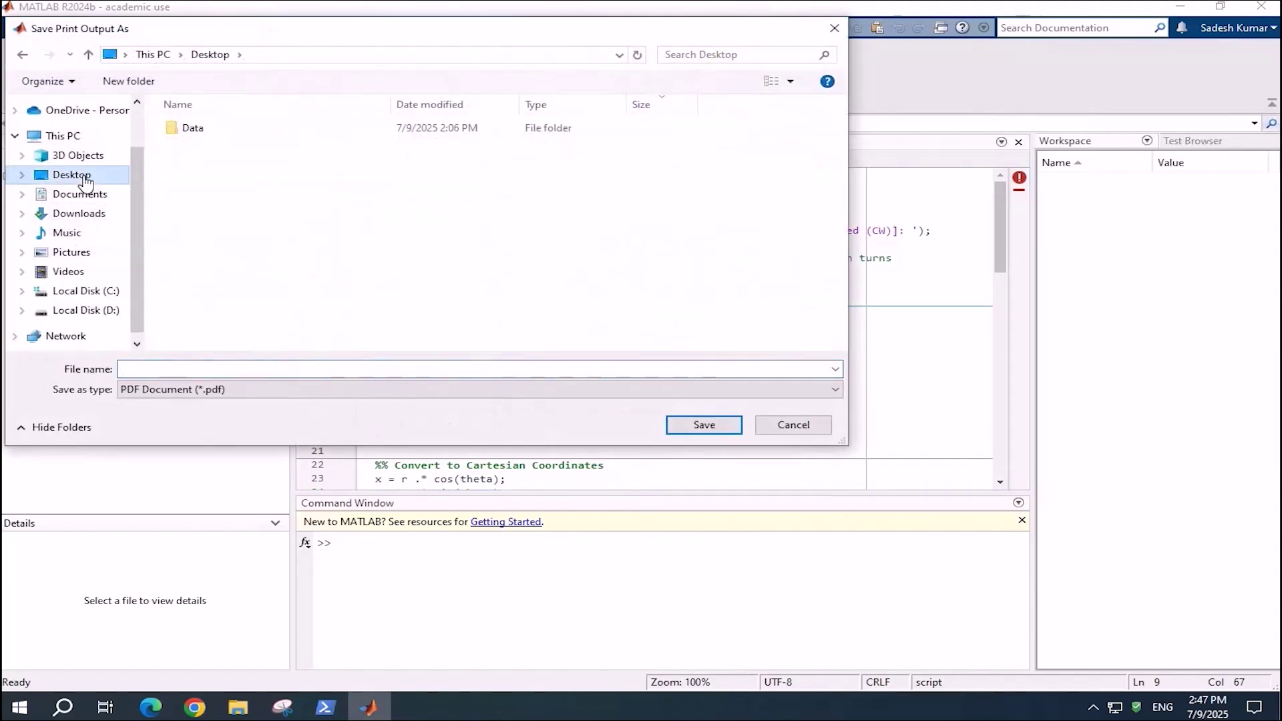
pyautogui.click(172, 369)
pyautogui.write('matlab')
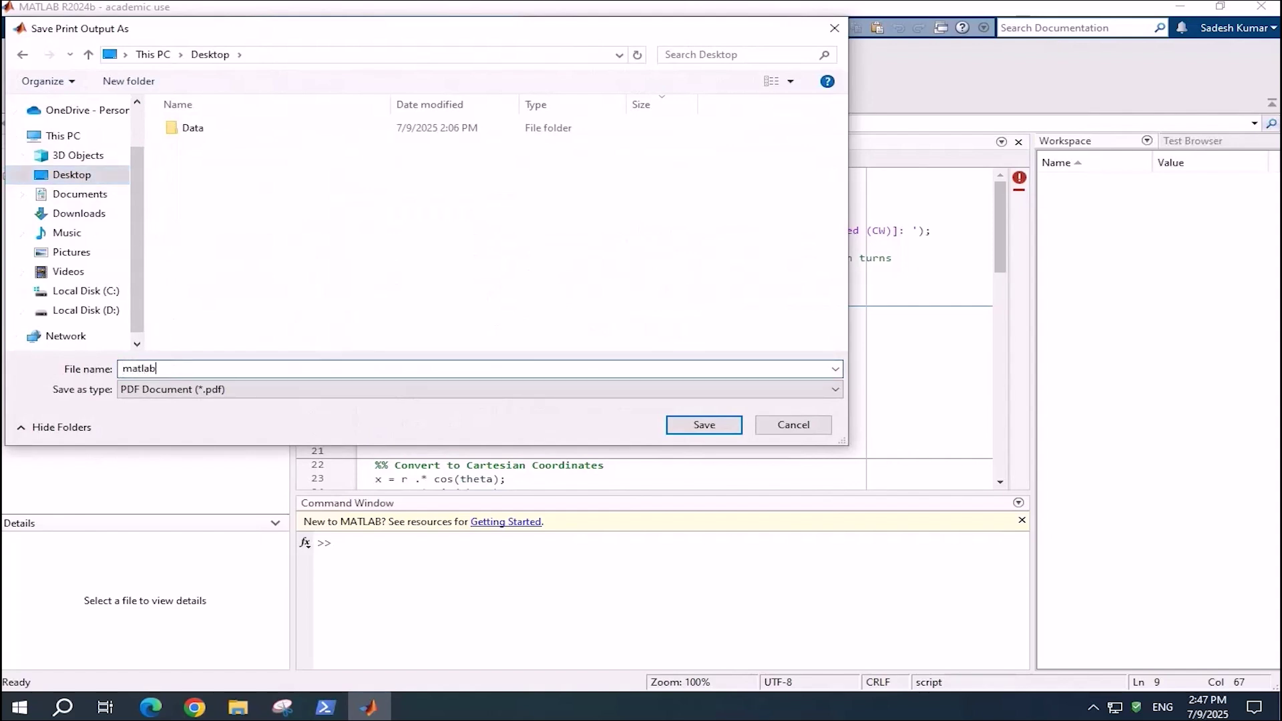
pyautogui.click(720, 433)
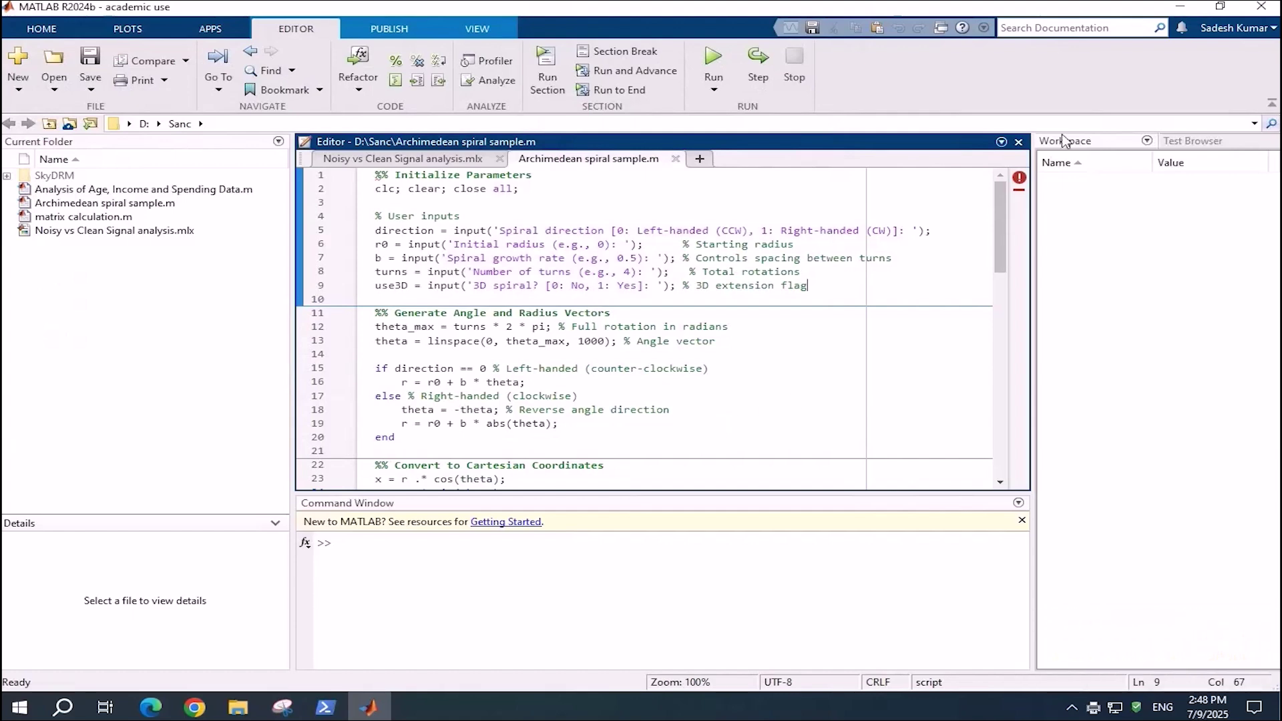
pyautogui.click(1180, 7)
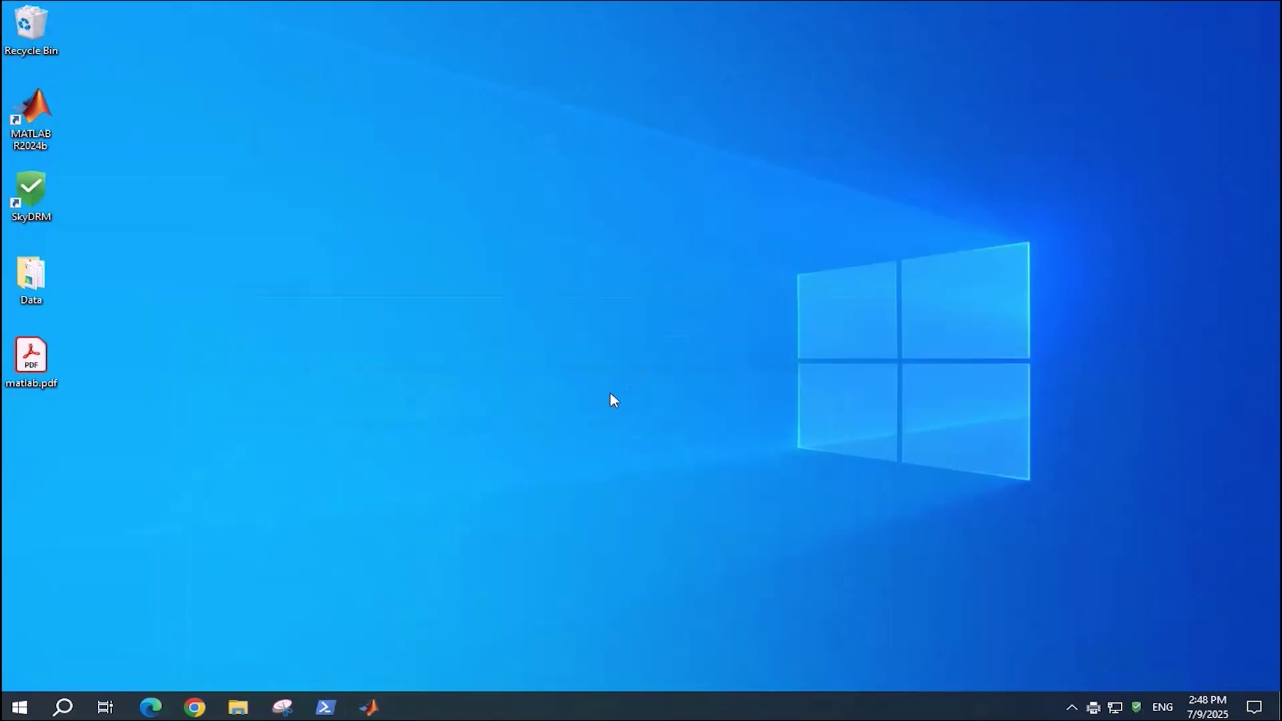
# Return to MATLAB, append "this is common" to the first comment of Archimedean spiral sample.m, remove blank line 3 and save the script.
pyautogui.click(31, 357)
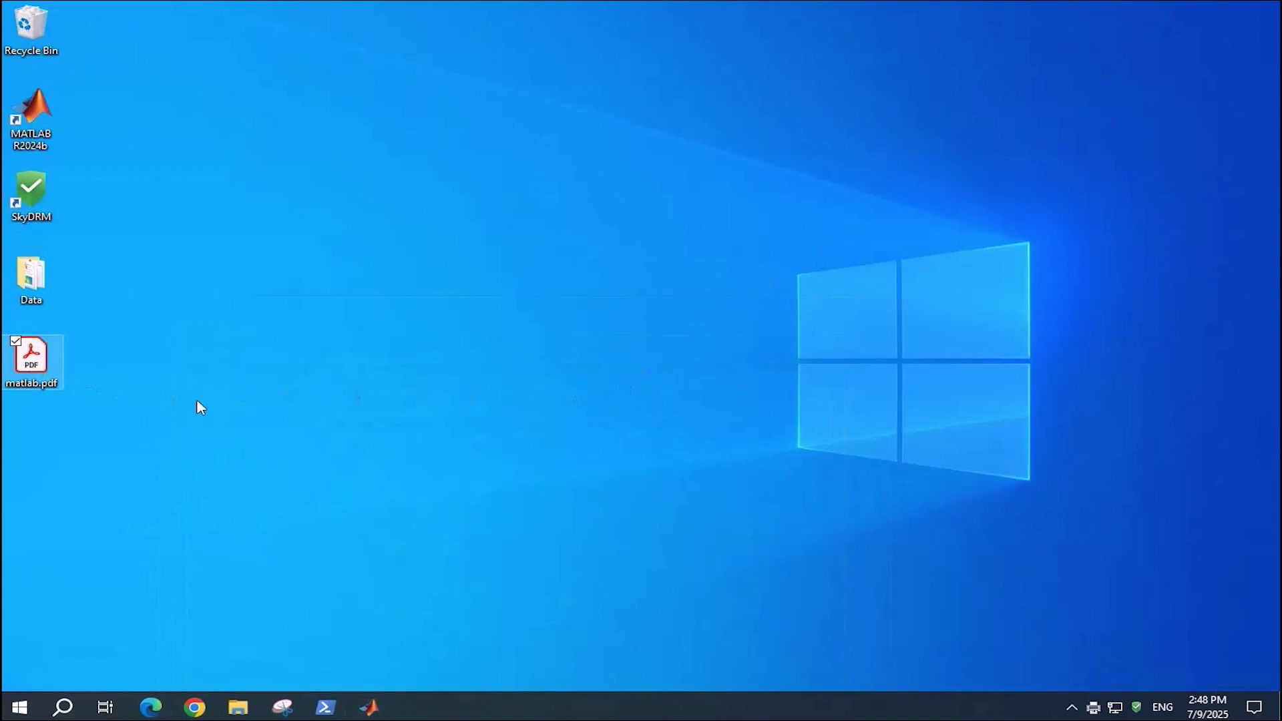
pyautogui.click(371, 708)
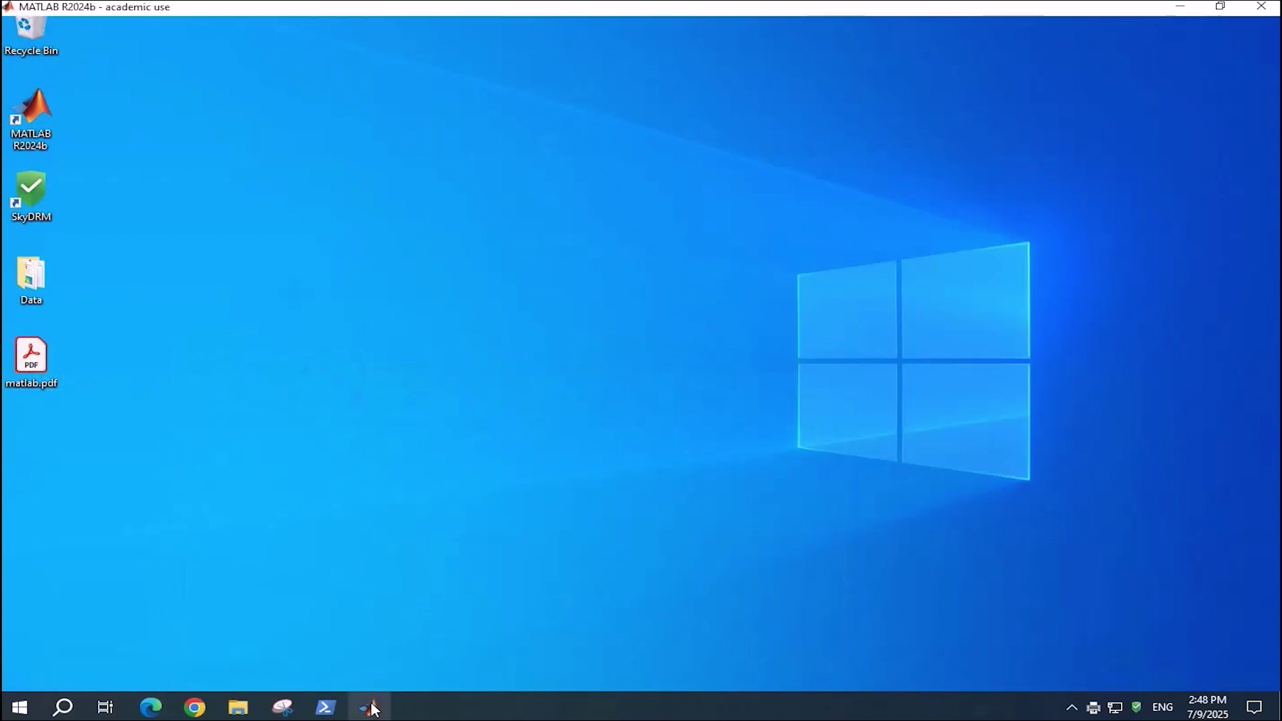
pyautogui.click(550, 179)
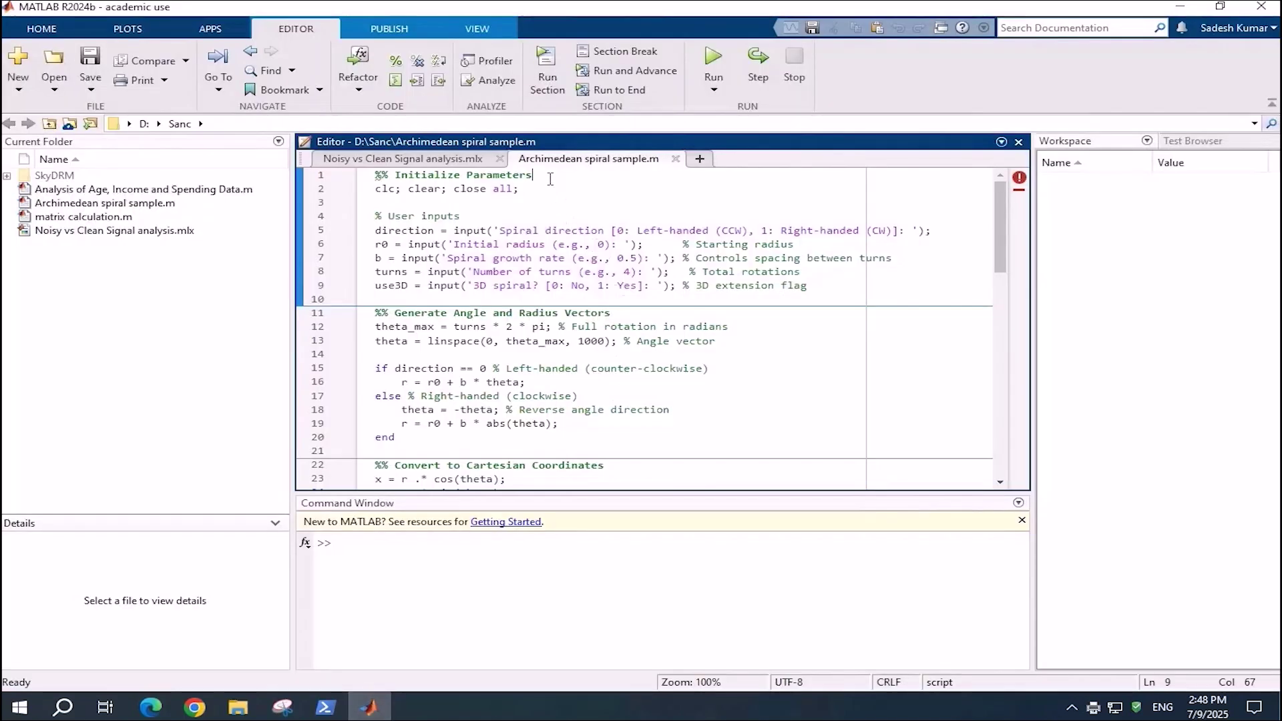
pyautogui.write('this is common')
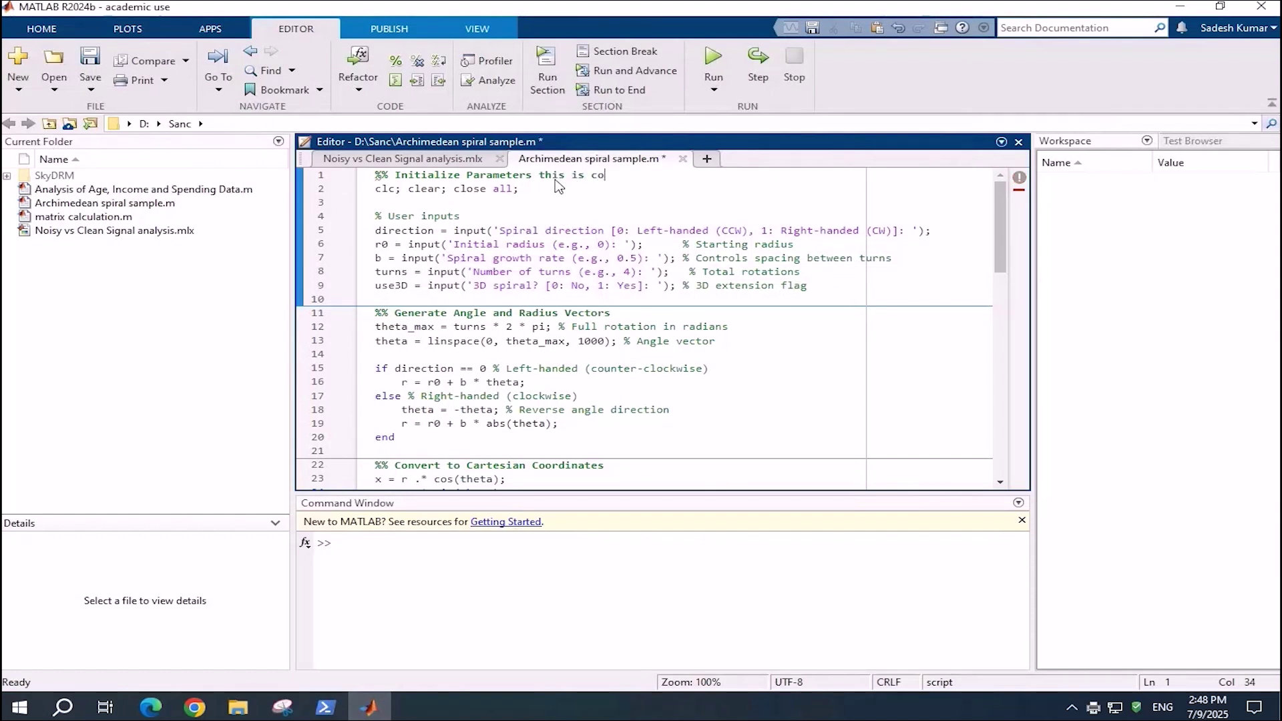
pyautogui.click(573, 201)
pyautogui.click(91, 70)
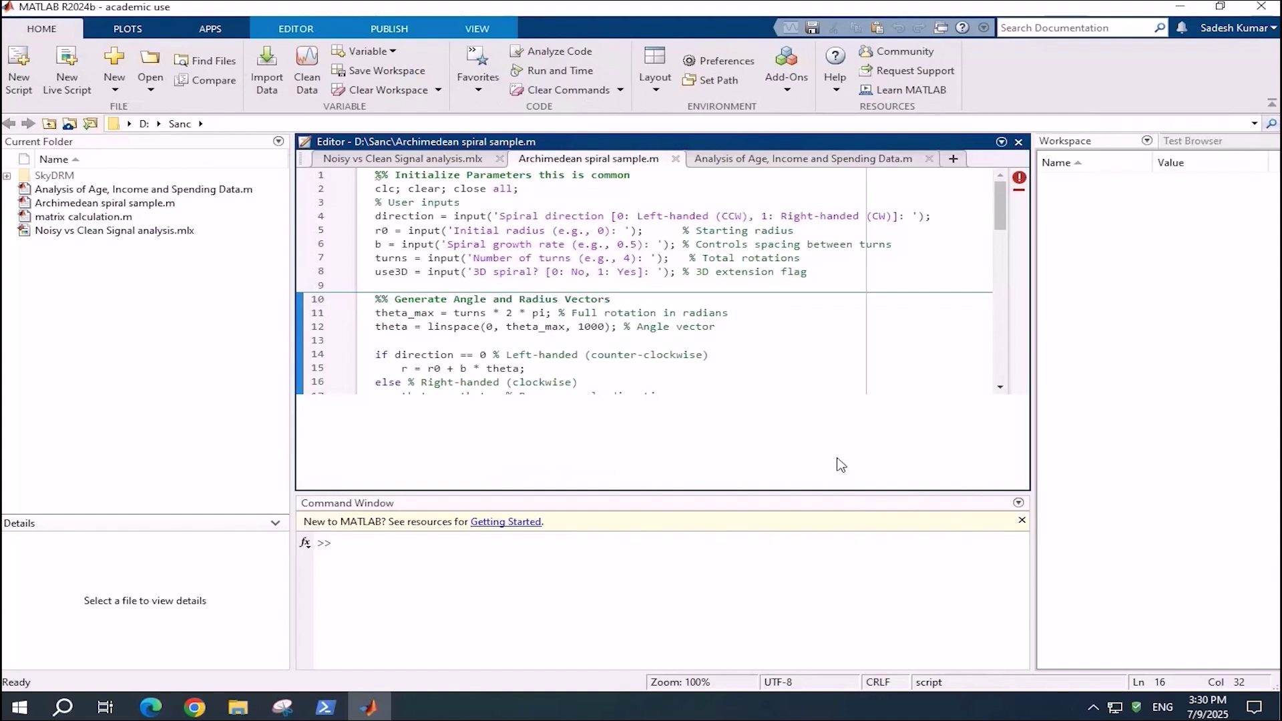
# Save the spiral script under the new name sancArchimedean spiral sample.m in D:\Sanc, keeping that name, and select it in the current folder.
pyautogui.click(301, 31)
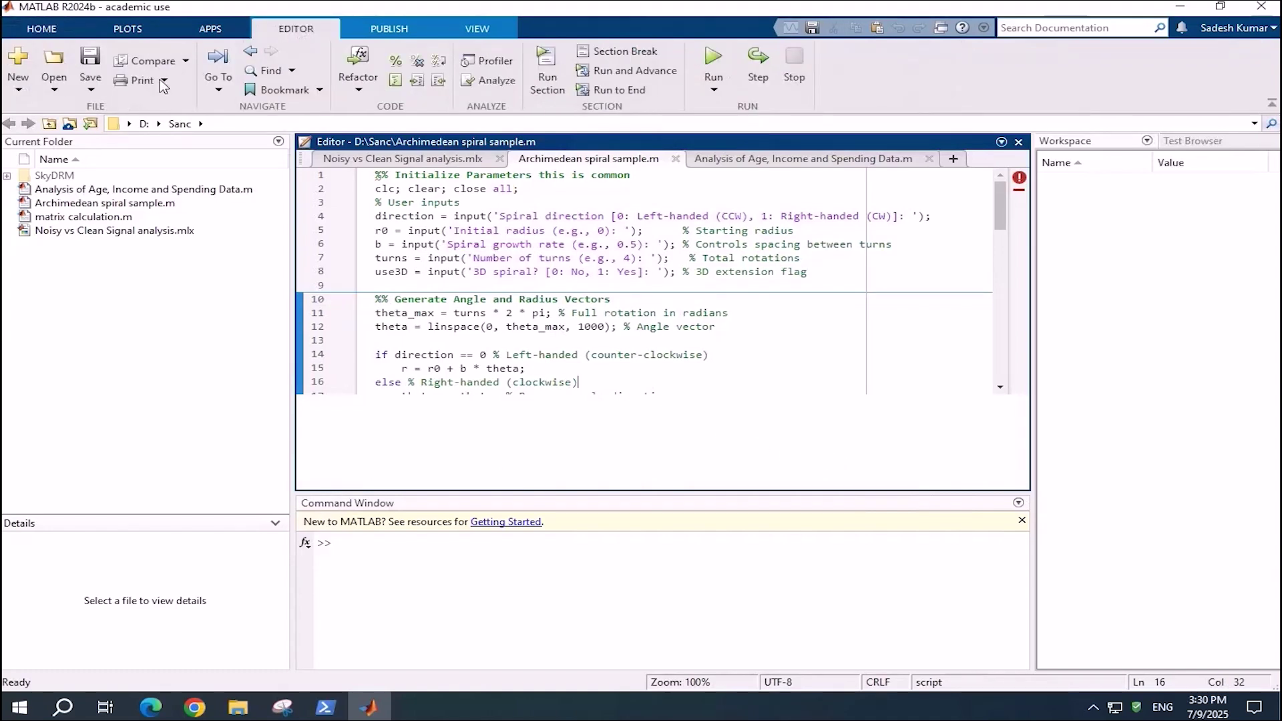
pyautogui.click(90, 84)
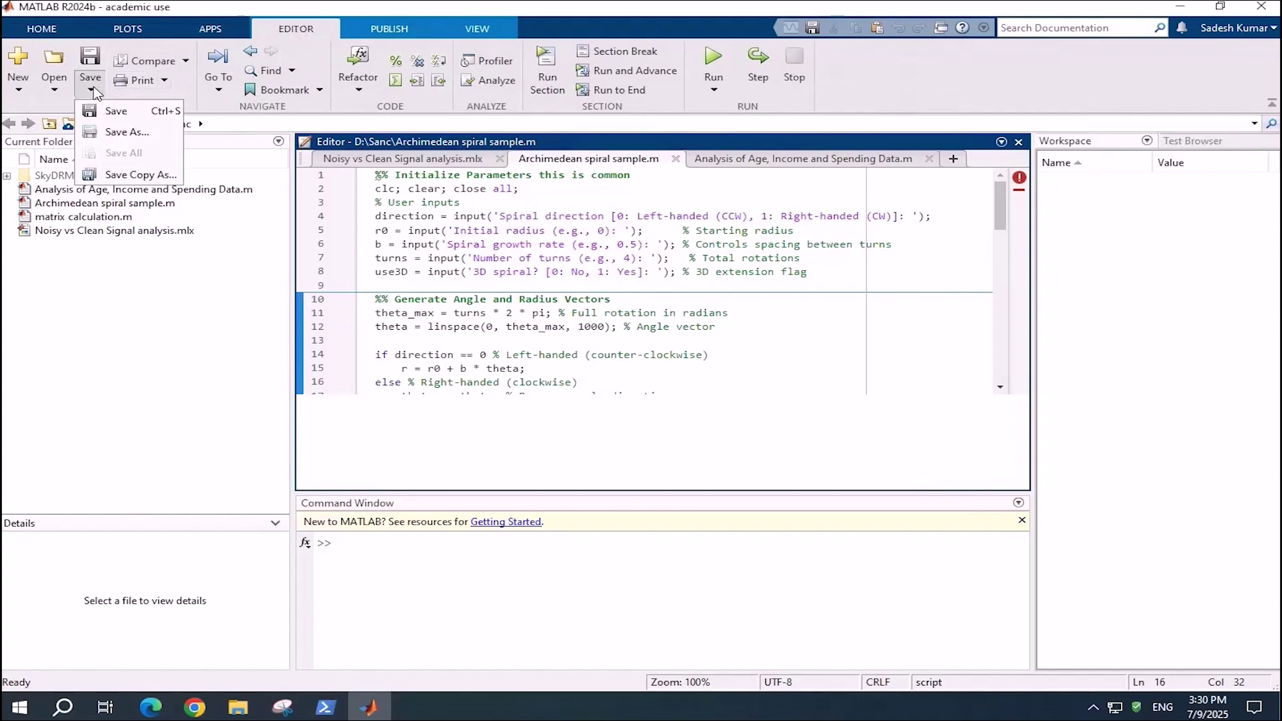
pyautogui.click(117, 132)
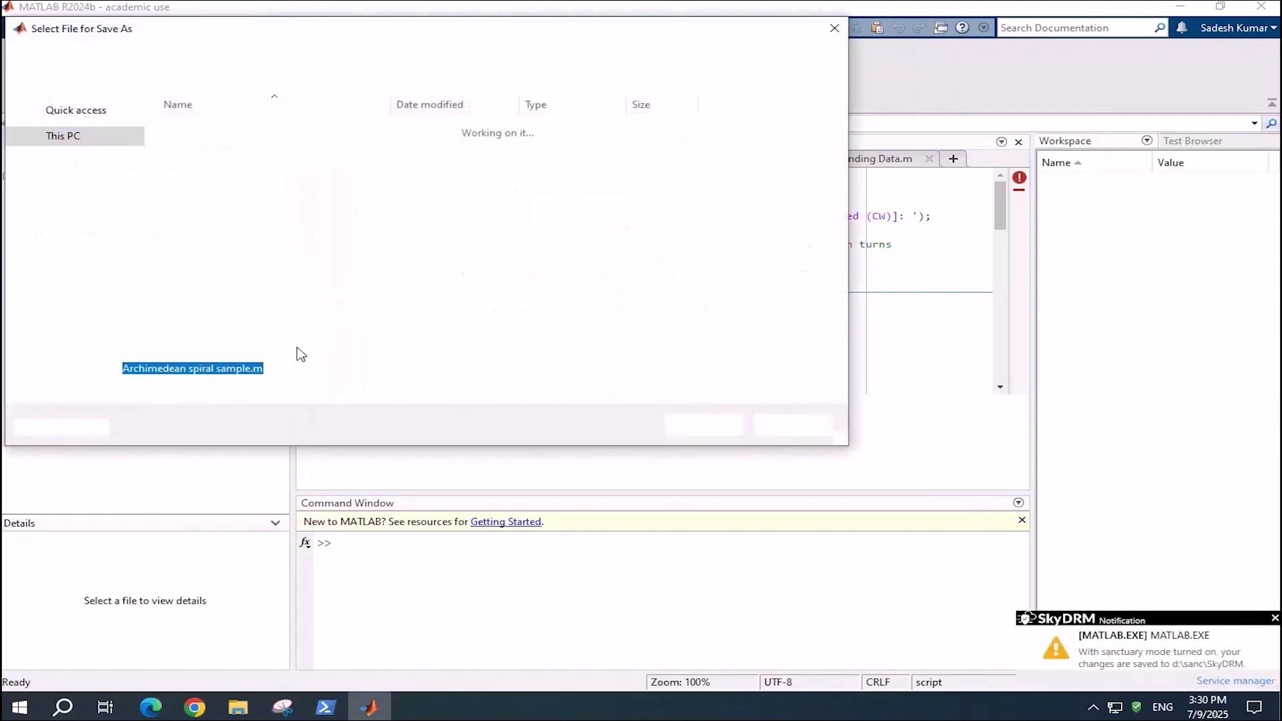
pyautogui.click(123, 367)
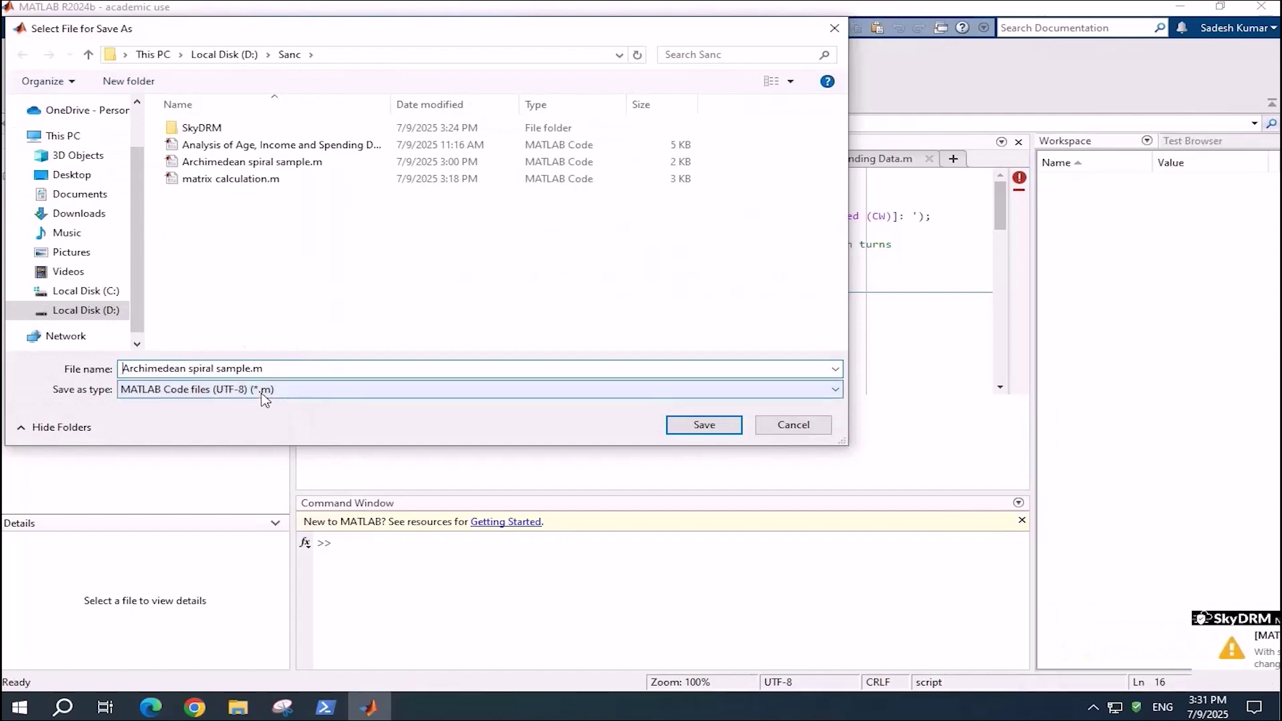
pyautogui.write('sanc')
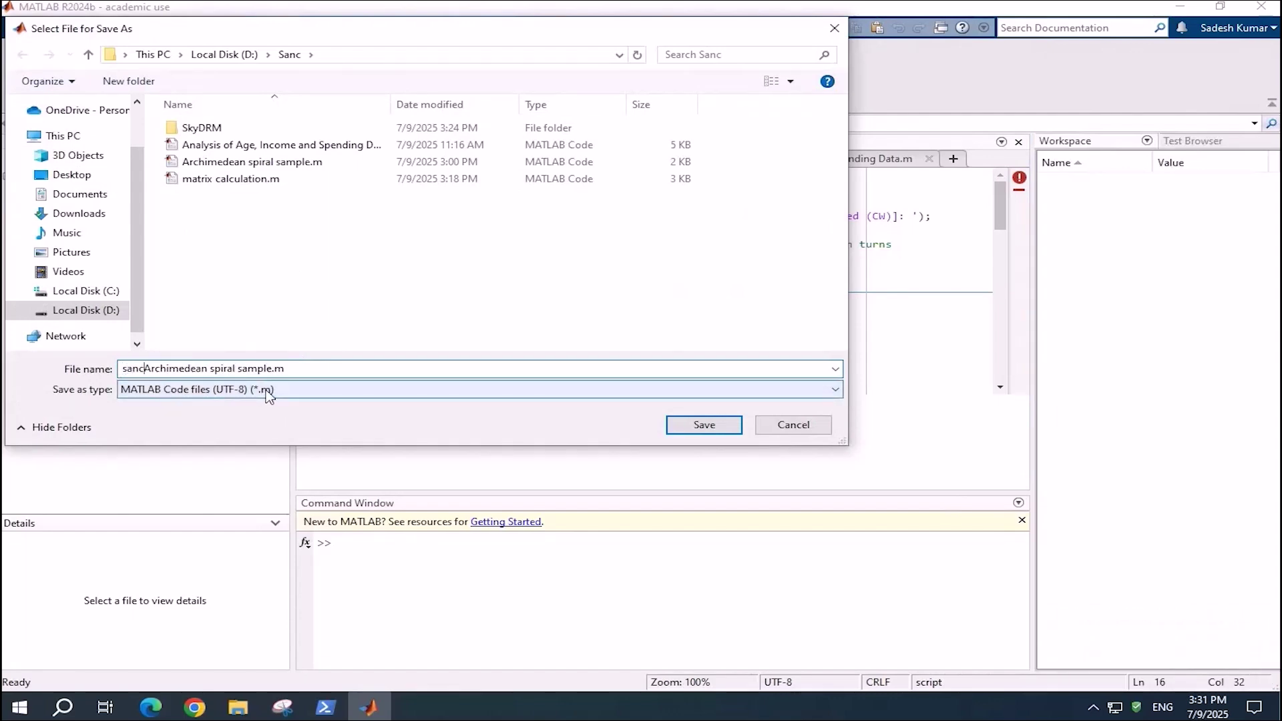
pyautogui.click(701, 426)
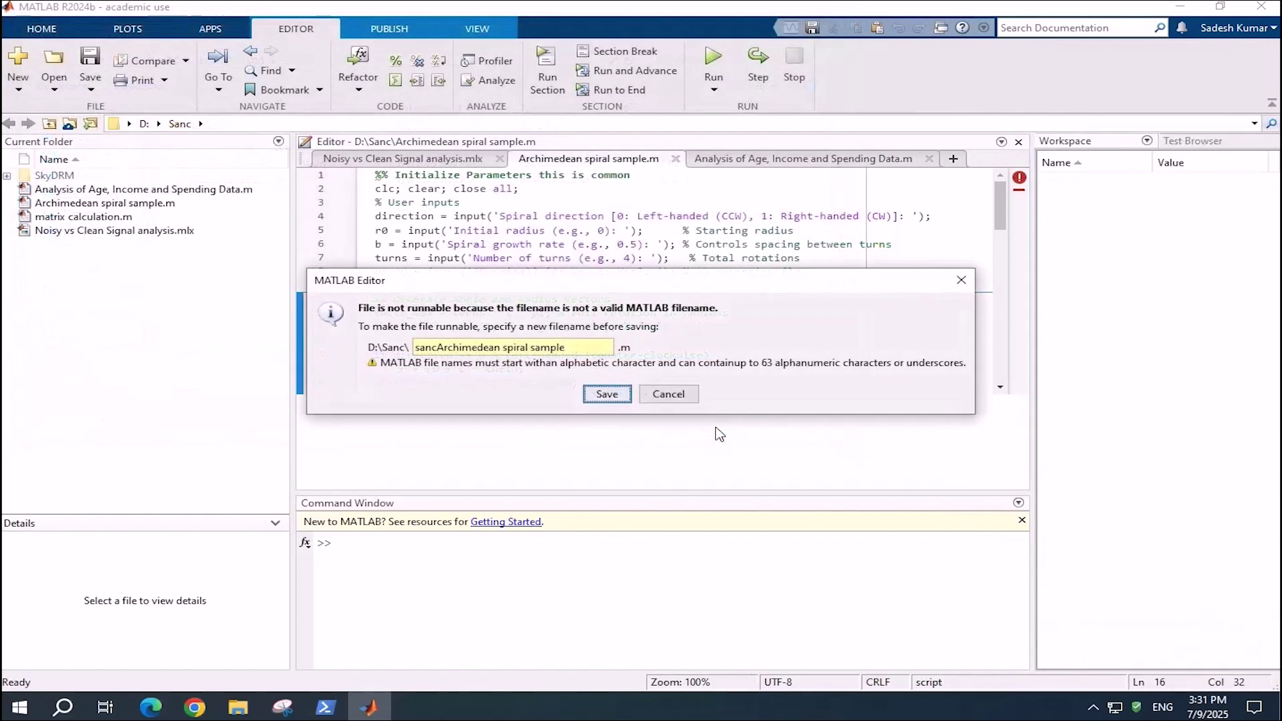
pyautogui.click(606, 394)
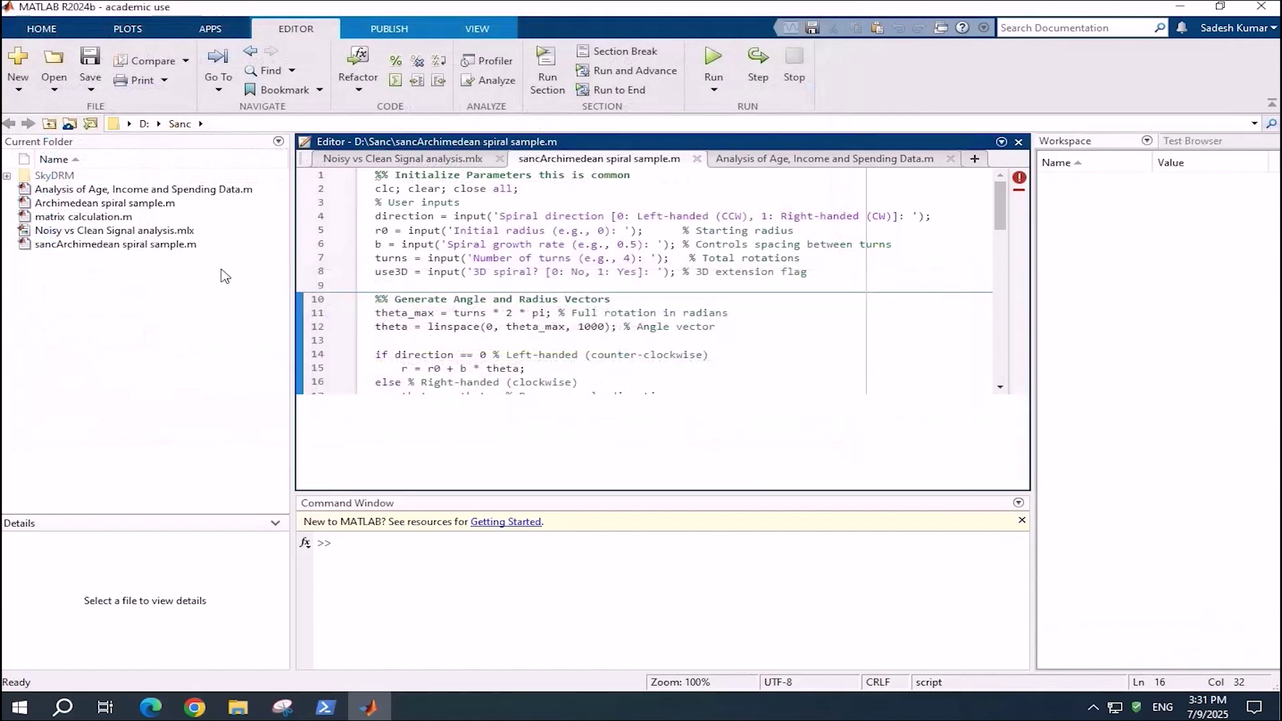
pyautogui.click(167, 244)
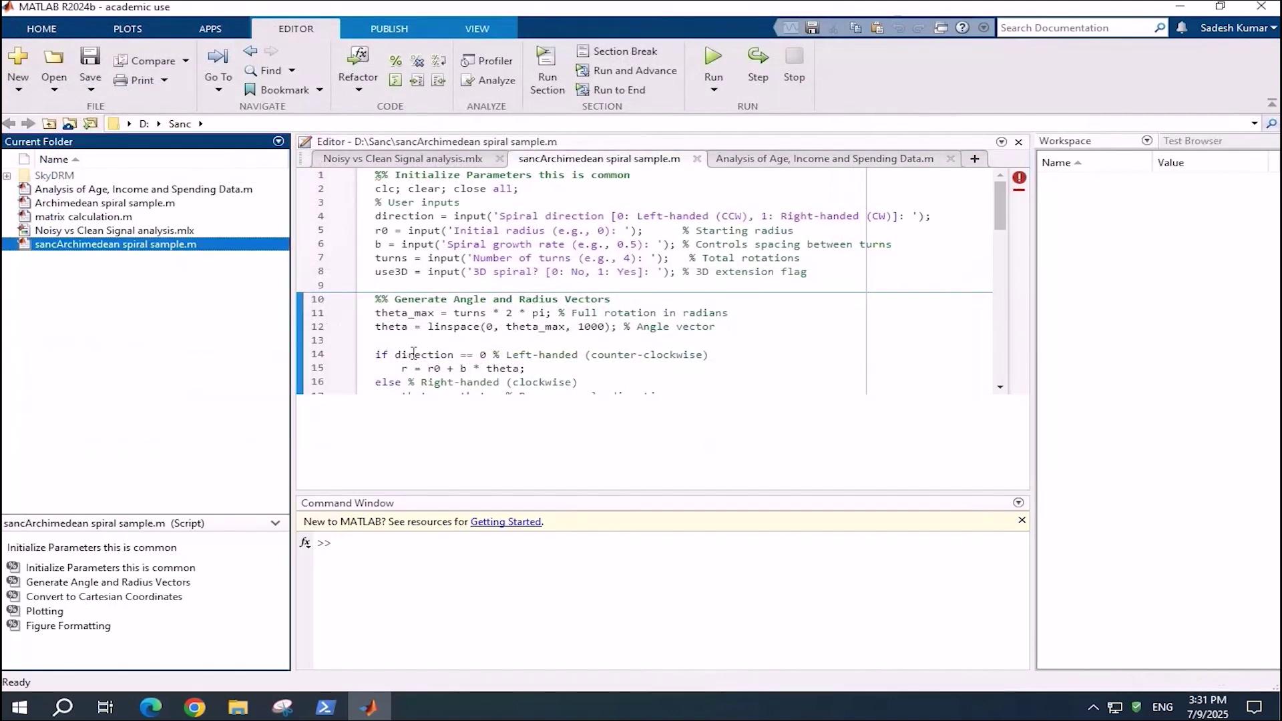
# Save the Analysis of Age, Income and Spending Data script as normalAnalysis of Age, Income and Spending Data.m in Documents, and close MATLAB.
pyautogui.click(787, 167)
pyautogui.click(90, 90)
pyautogui.click(125, 141)
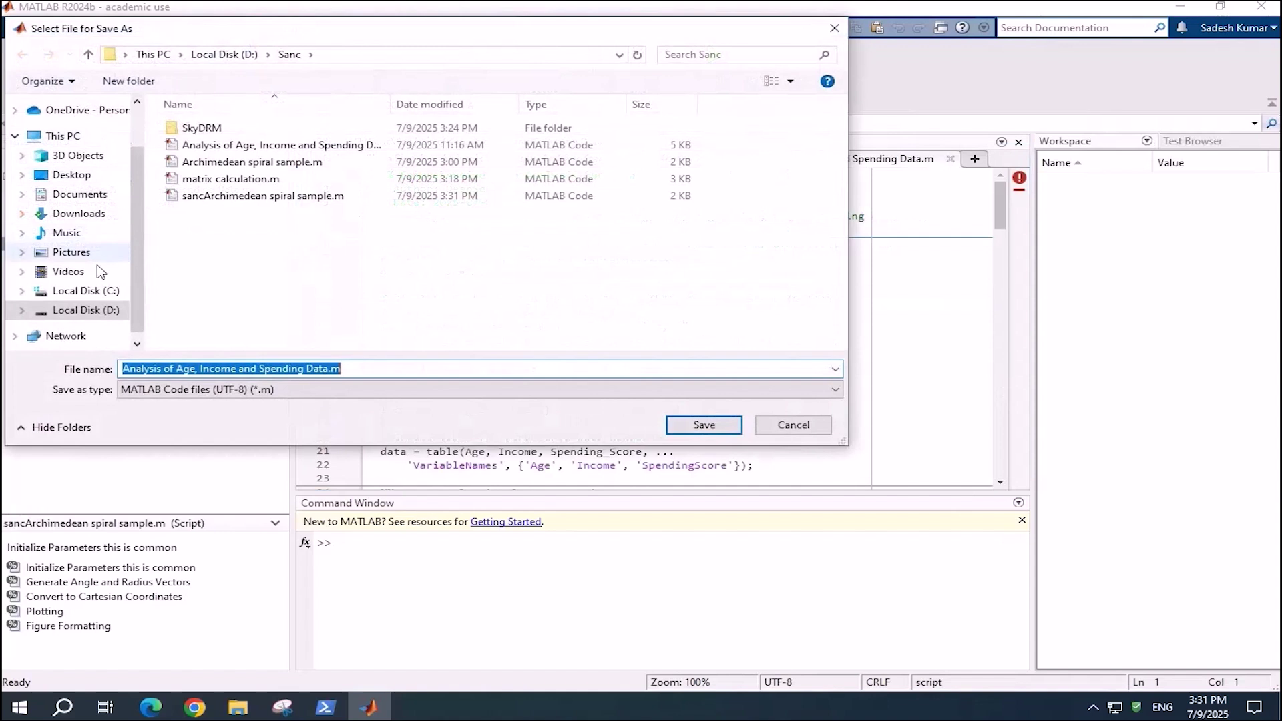
pyautogui.click(81, 199)
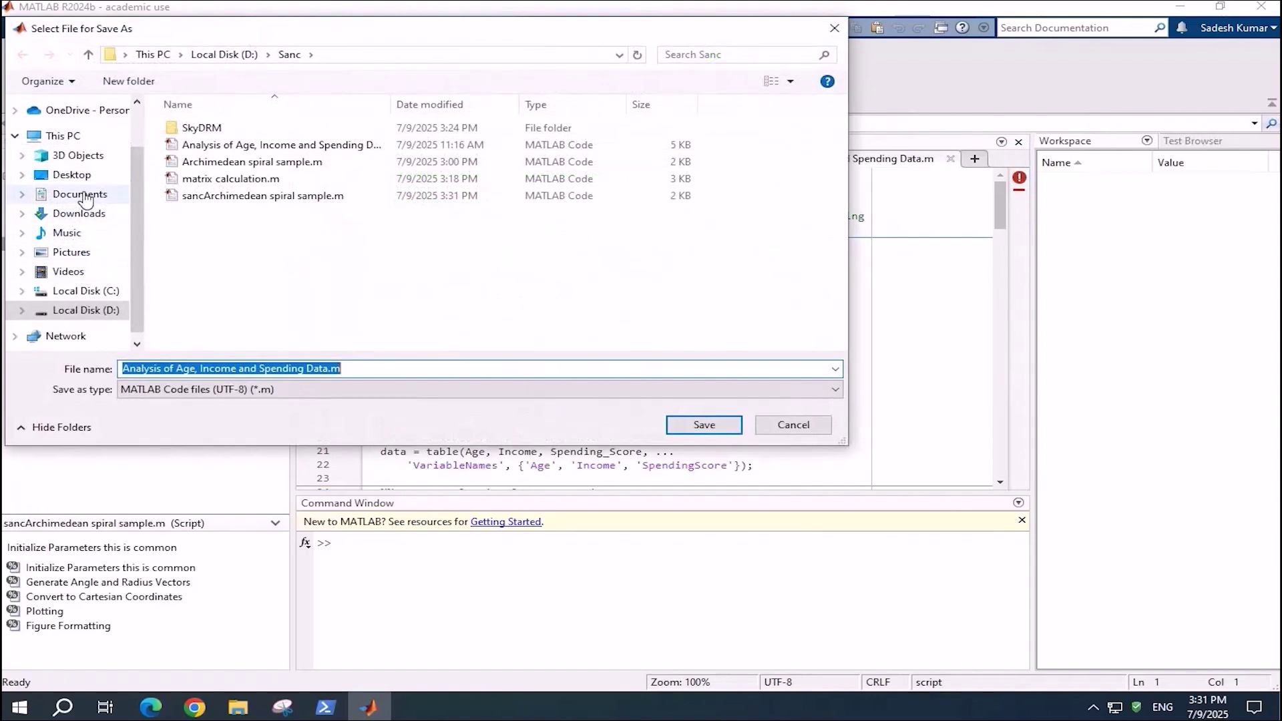
pyautogui.click(128, 371)
pyautogui.write('normal')
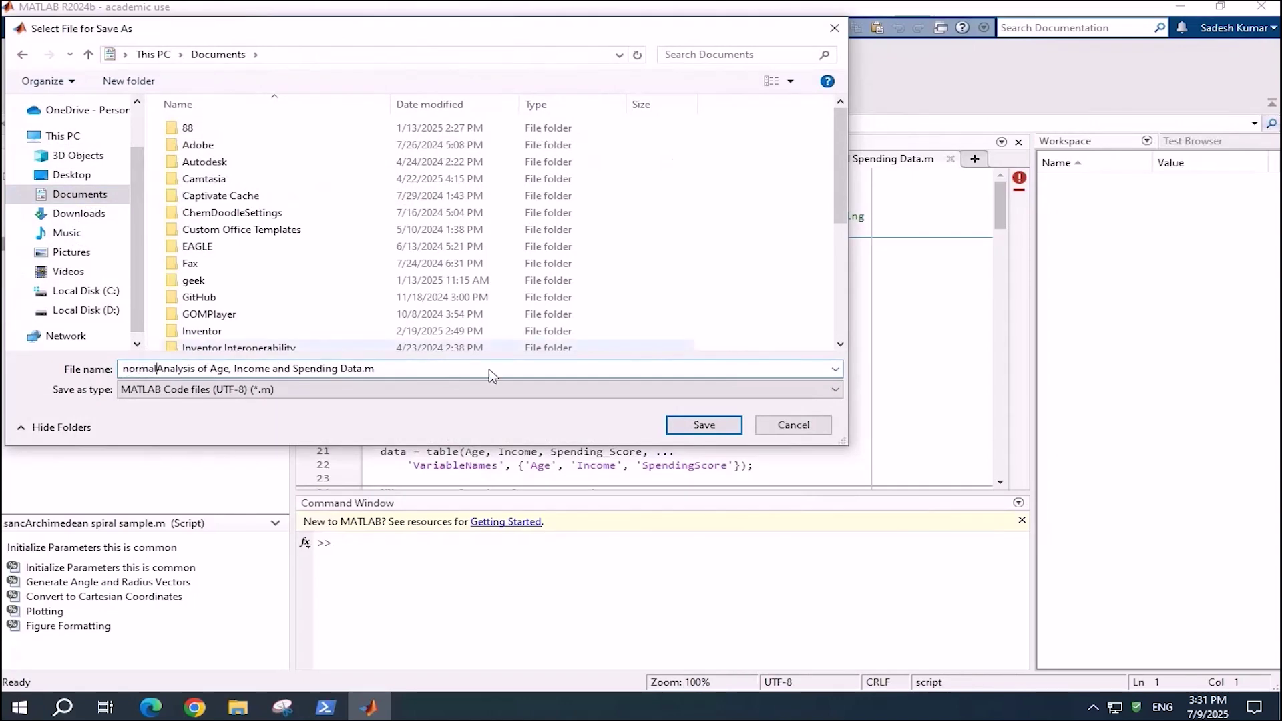
pyautogui.click(703, 424)
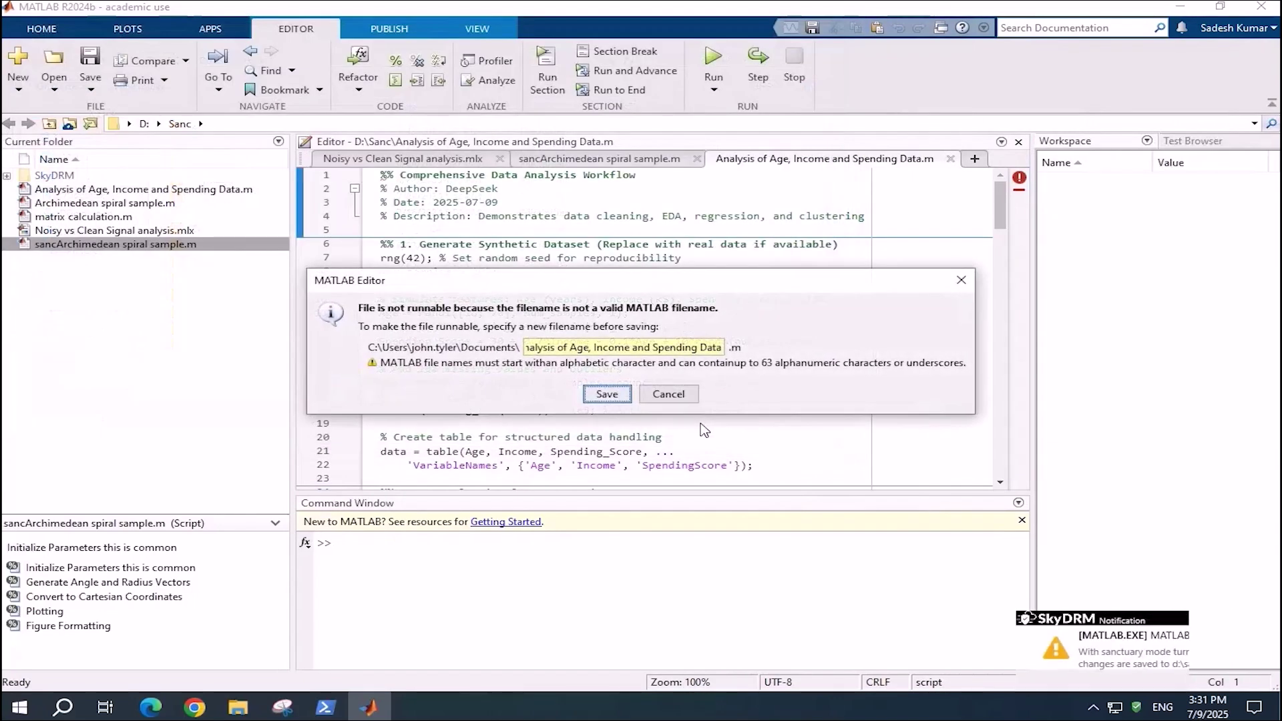
pyautogui.click(611, 398)
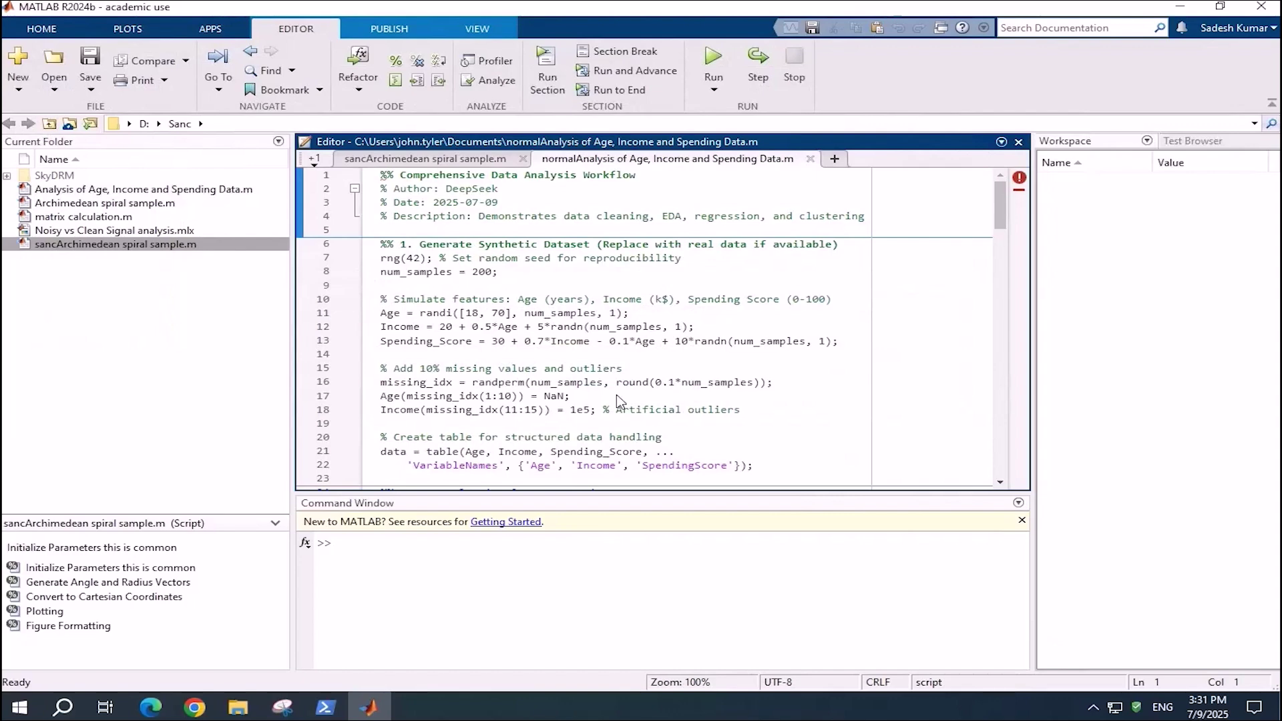
pyautogui.click(1258, 8)
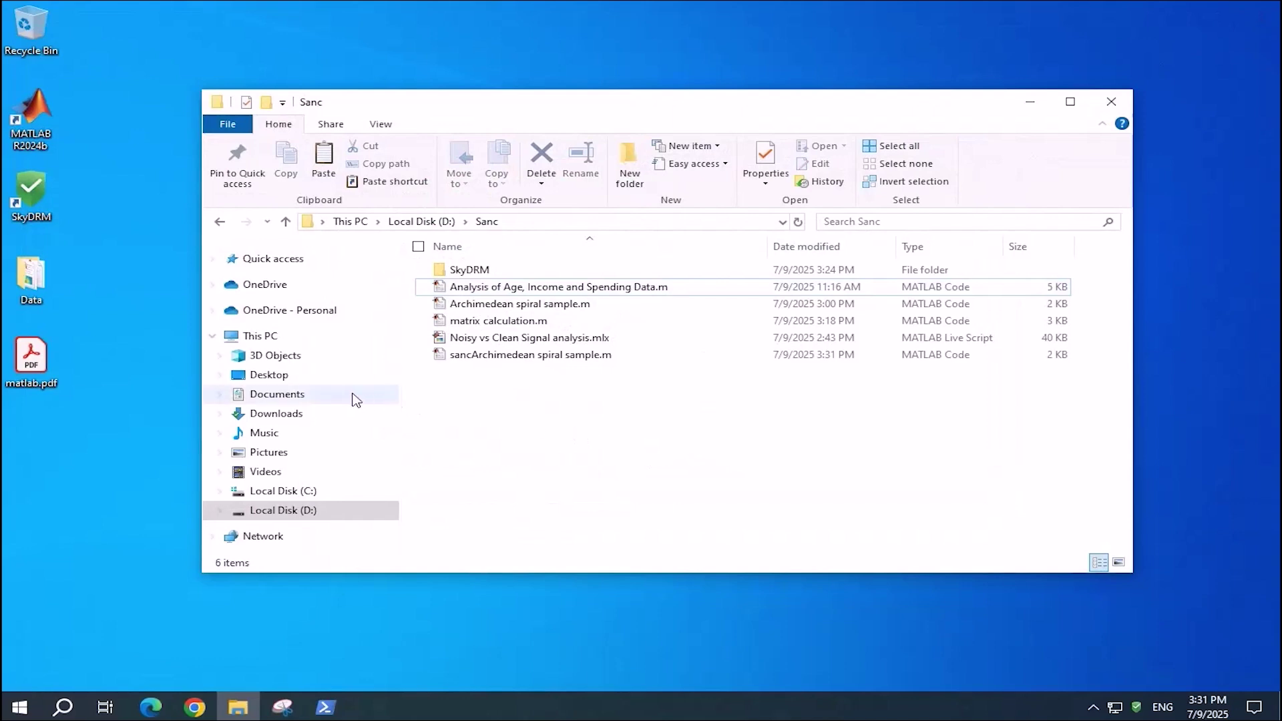
# Look through the Documents folder in File Explorer for the normalAnalysis script.
pyautogui.click(317, 395)
pyautogui.scroll(-1, 532, 418)
pyautogui.scroll(-7, 651, 461)
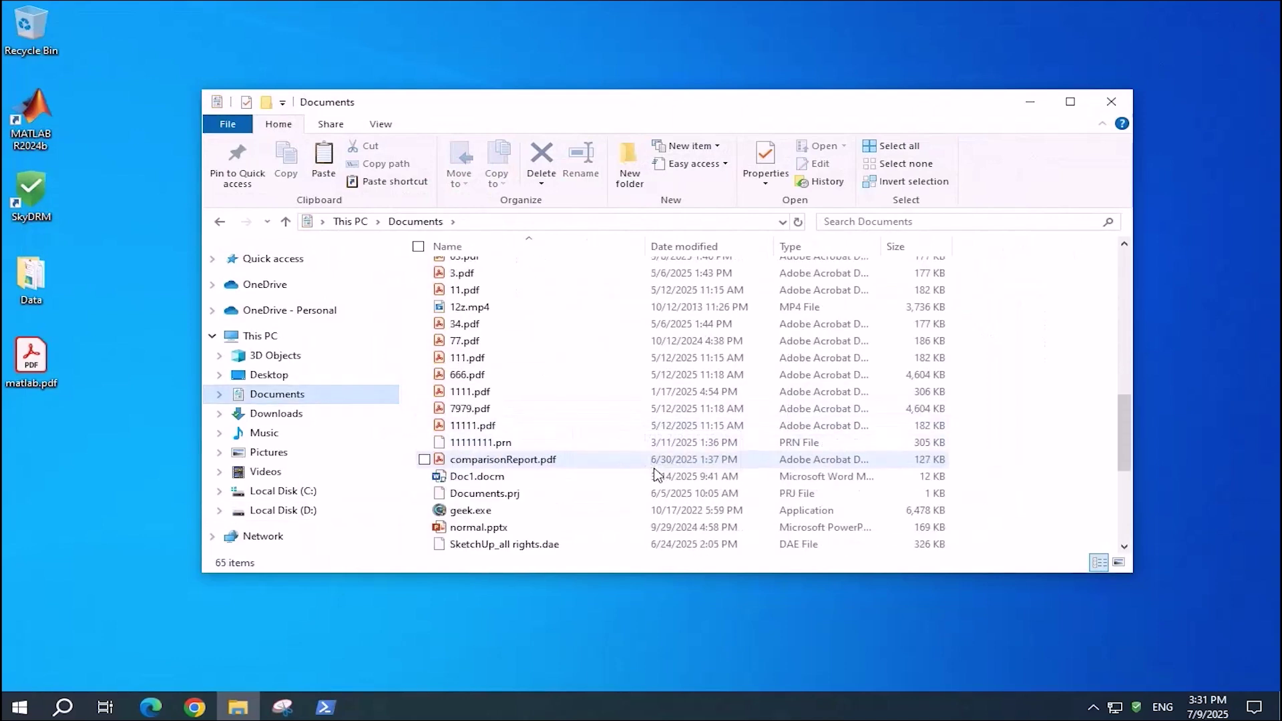
pyautogui.scroll(10, 658, 474)
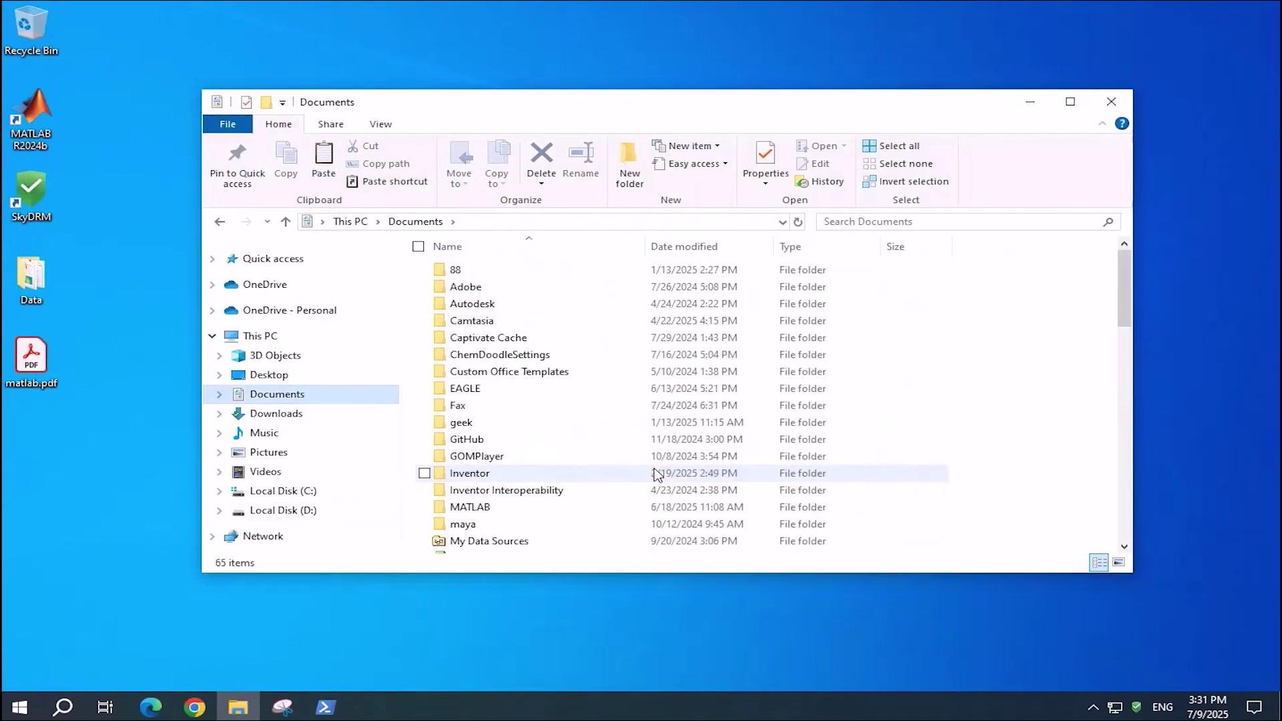
# Open the Sanc folder on drive D: and locate sancArchimedean spiral sample.m.
pyautogui.click(274, 511)
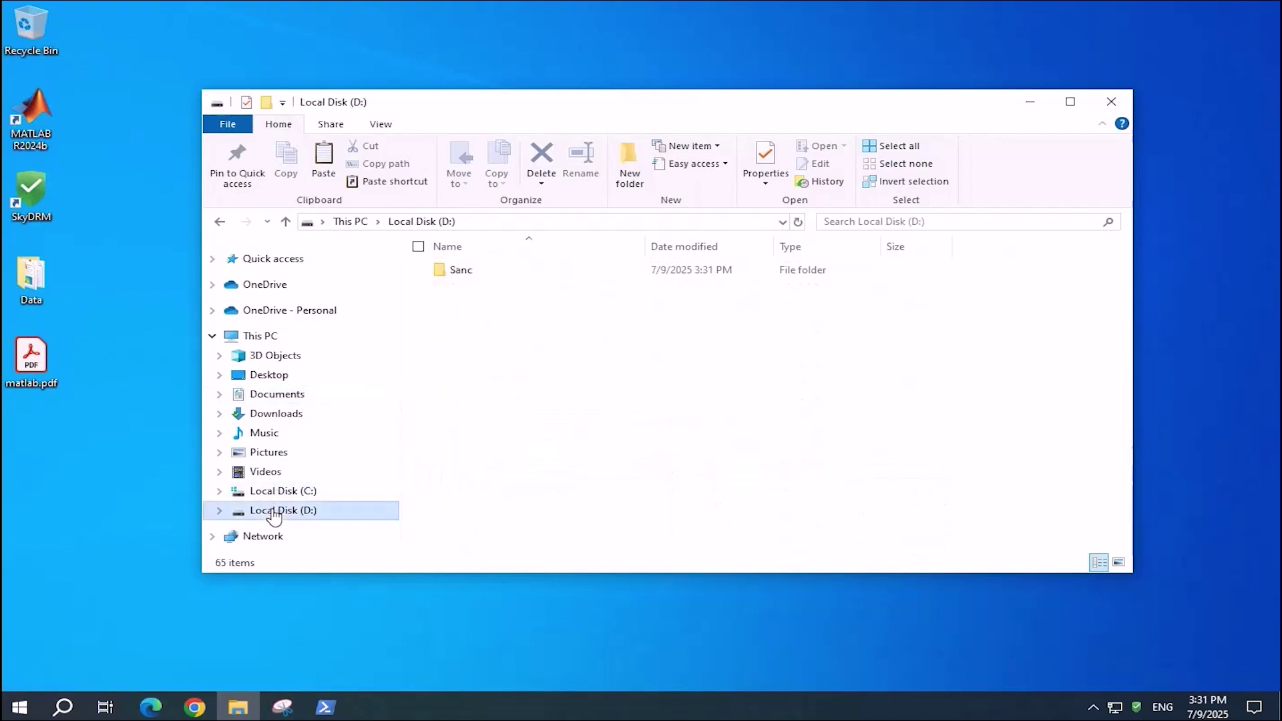
pyautogui.doubleClick(534, 271)
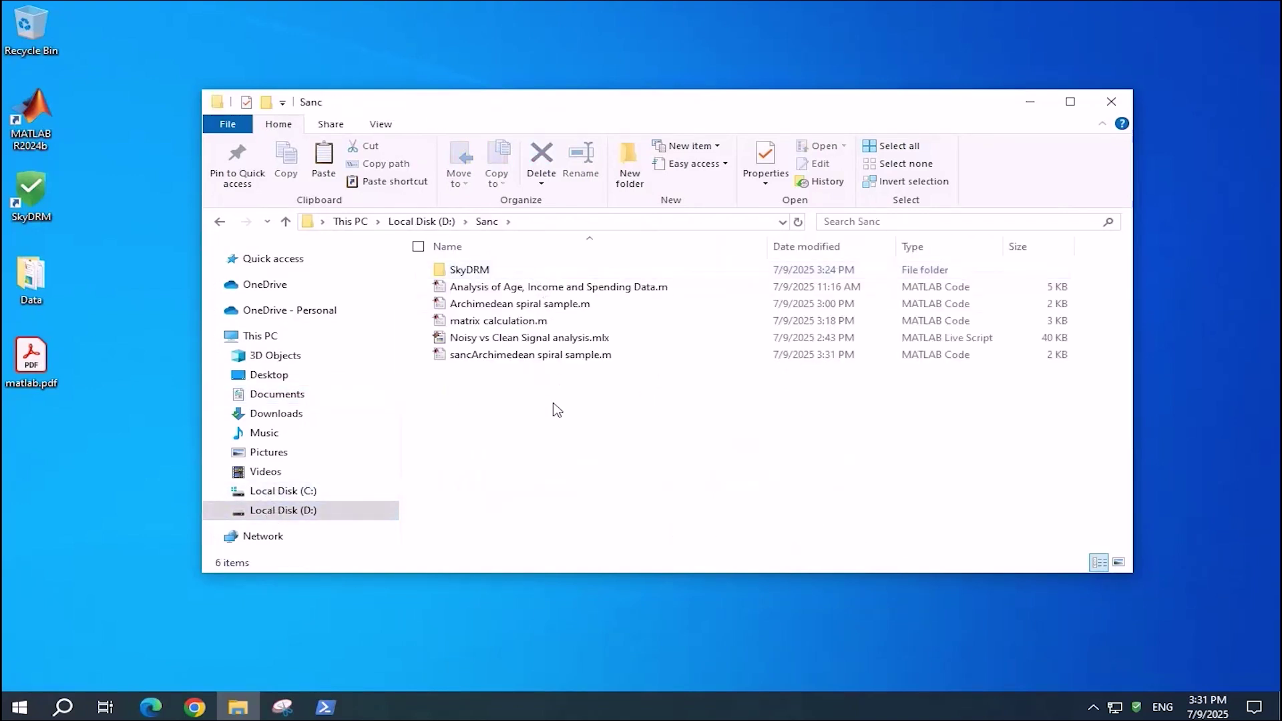
pyautogui.click(547, 361)
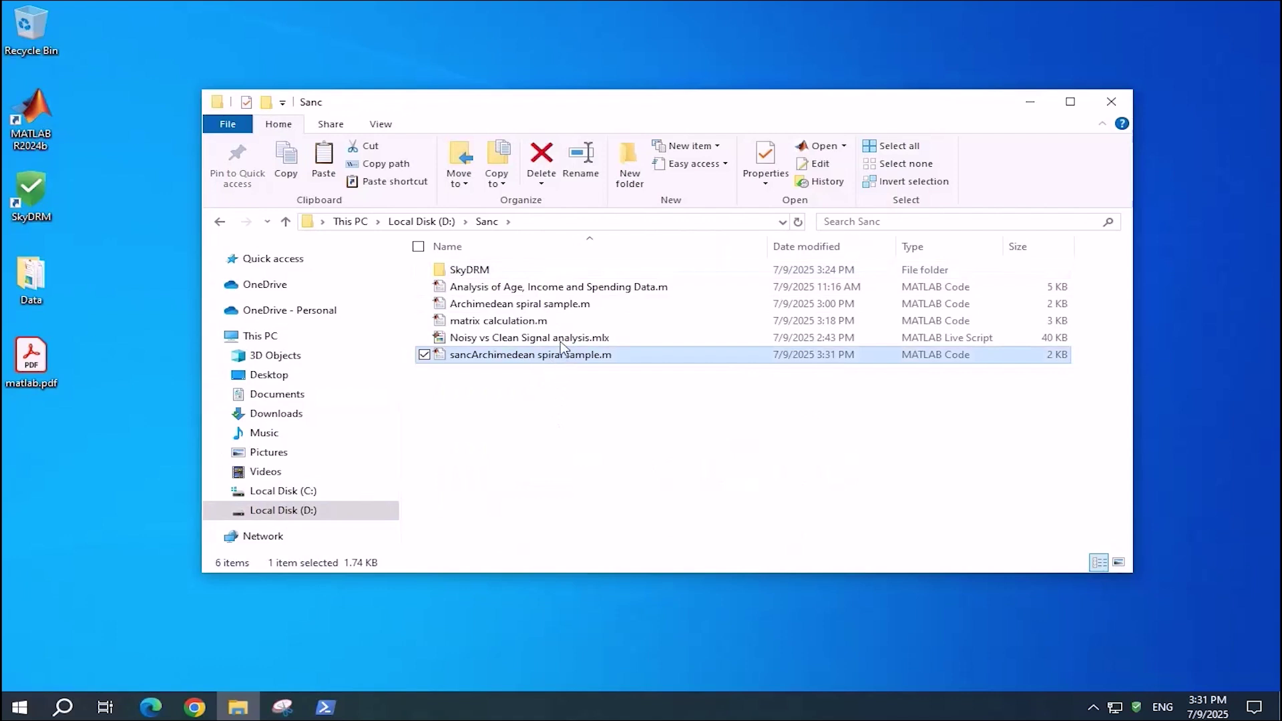
# Browse the SkyDRM subfolder through C and Users to the user's Documents folder, and check for the normalAnalysis script.
pyautogui.doubleClick(528, 271)
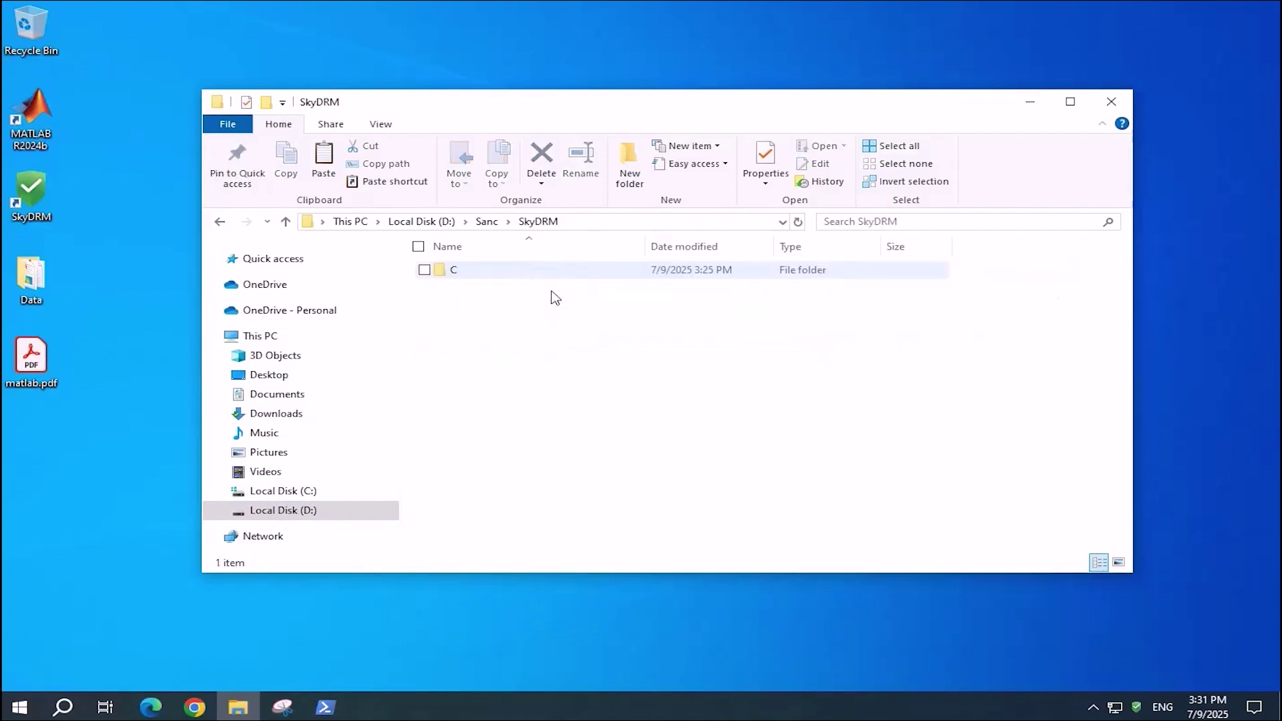
pyautogui.doubleClick(513, 272)
pyautogui.doubleClick(506, 288)
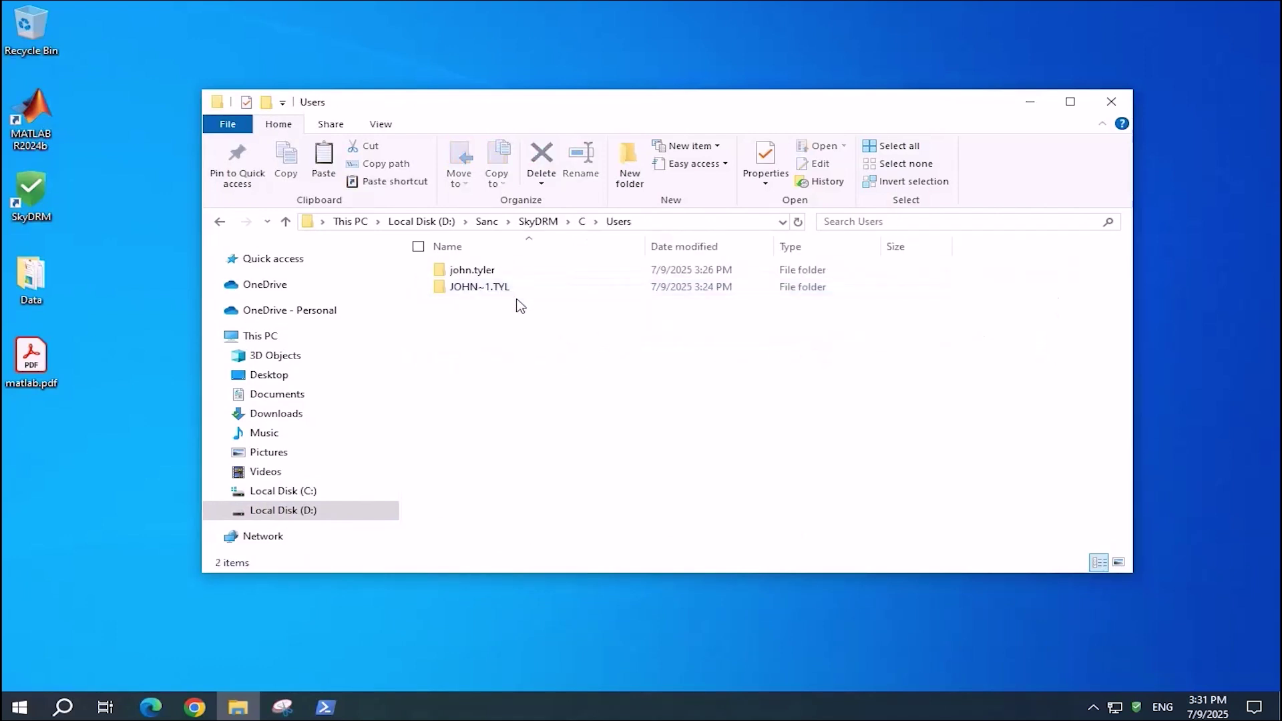
pyautogui.doubleClick(518, 272)
pyautogui.doubleClick(520, 274)
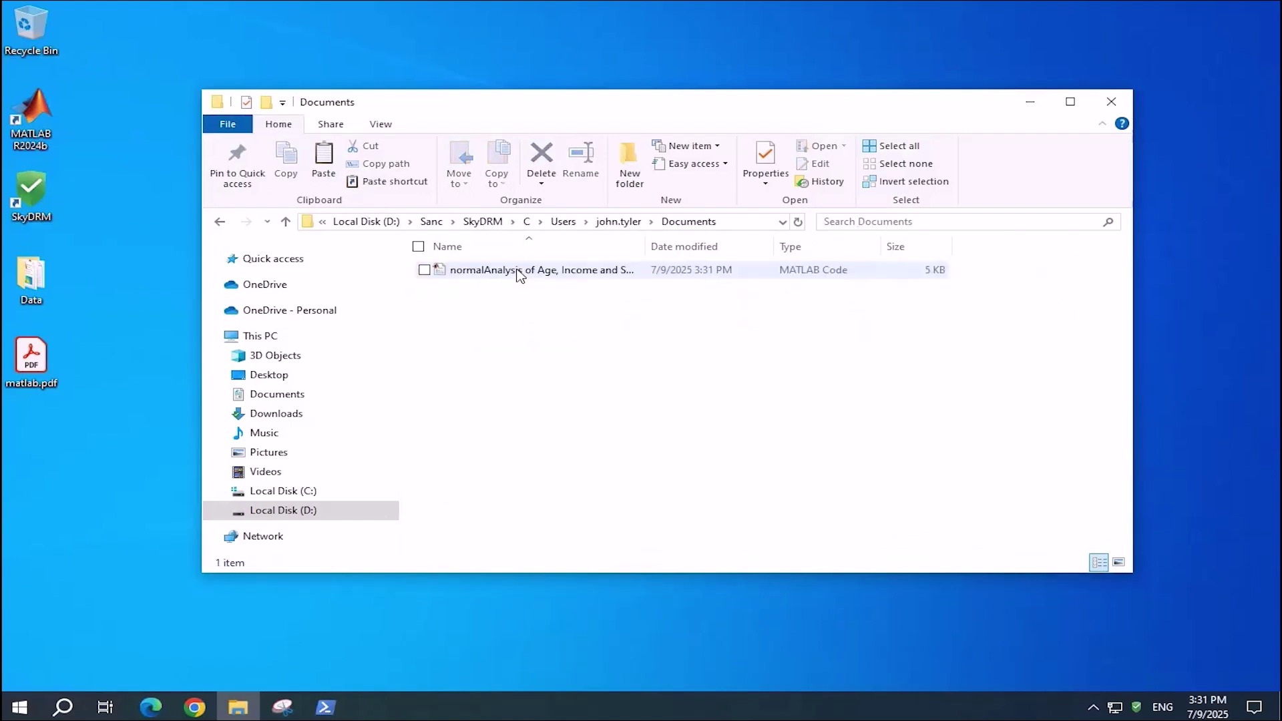
pyautogui.doubleClick(646, 240)
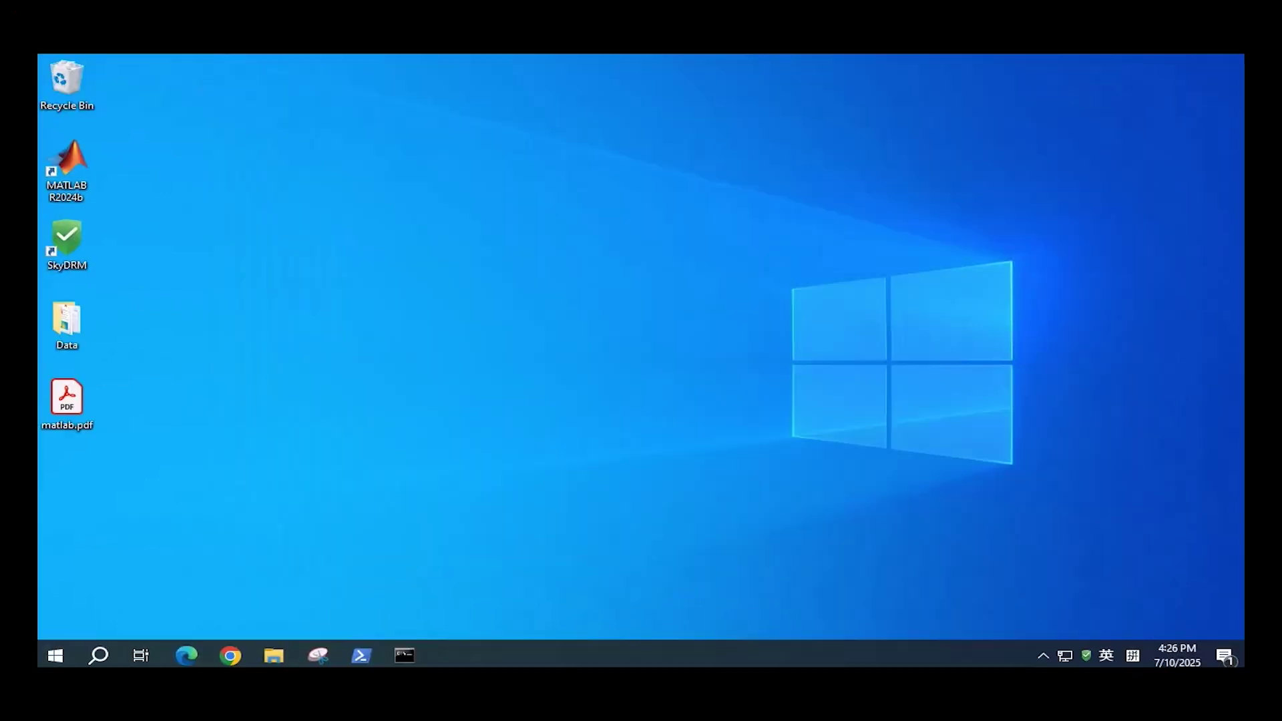
# Copy Analysis of Age, Income and Spending Data.m and Archimedean spiral sample.m from D:\Sanc to the Desktop.
pyautogui.click(274, 655)
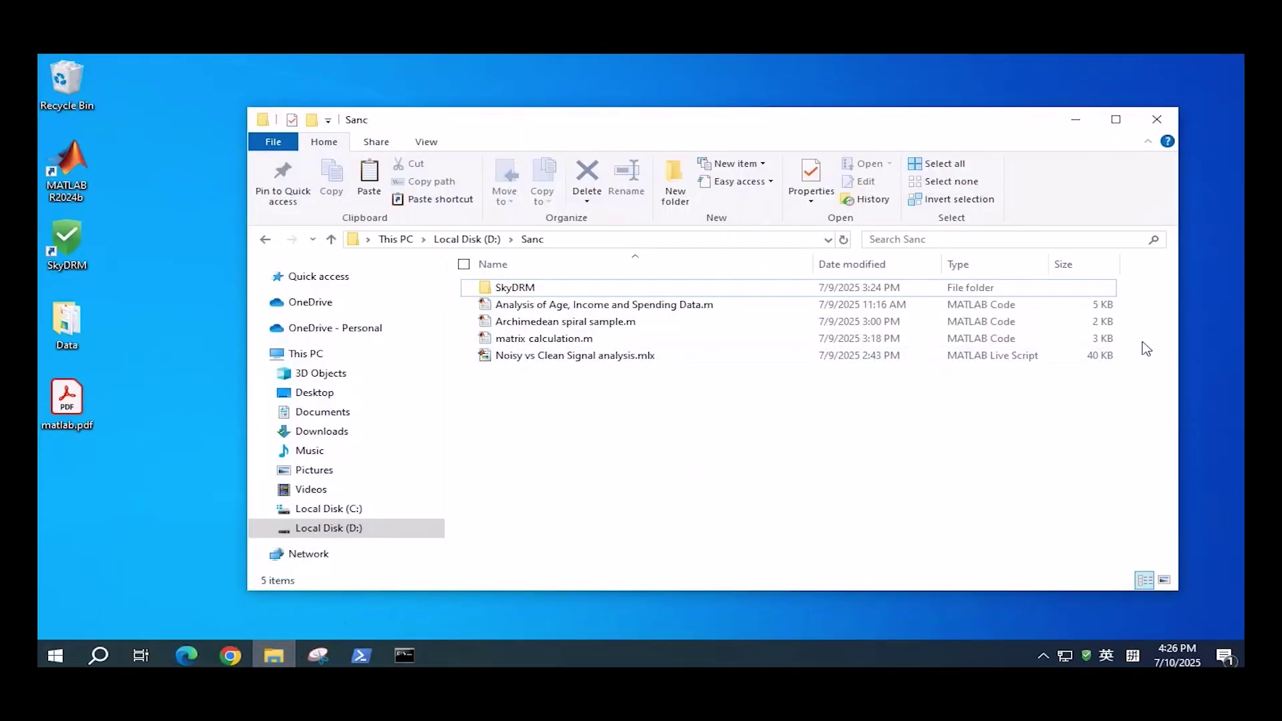
pyautogui.moveTo(1146, 336); pyautogui.dragTo(935, 300)
pyautogui.rightClick(609, 314)
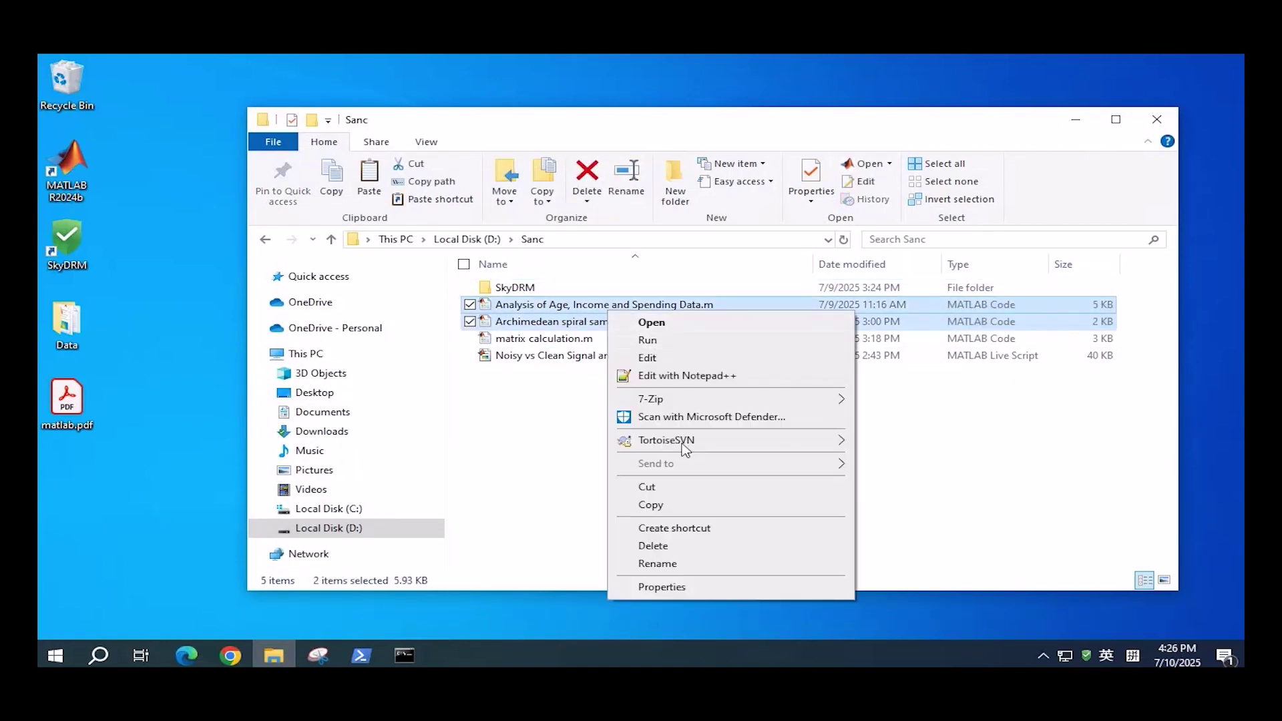
pyautogui.click(658, 505)
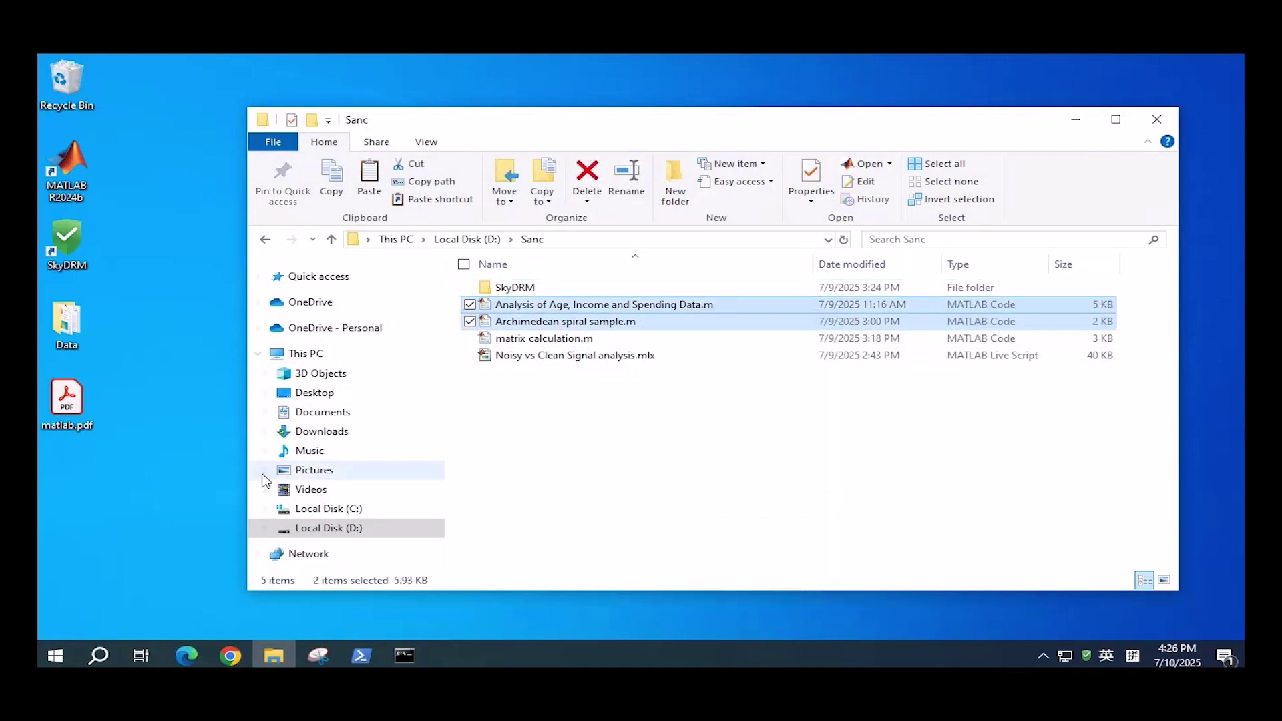
pyautogui.rightClick(138, 439)
pyautogui.click(181, 268)
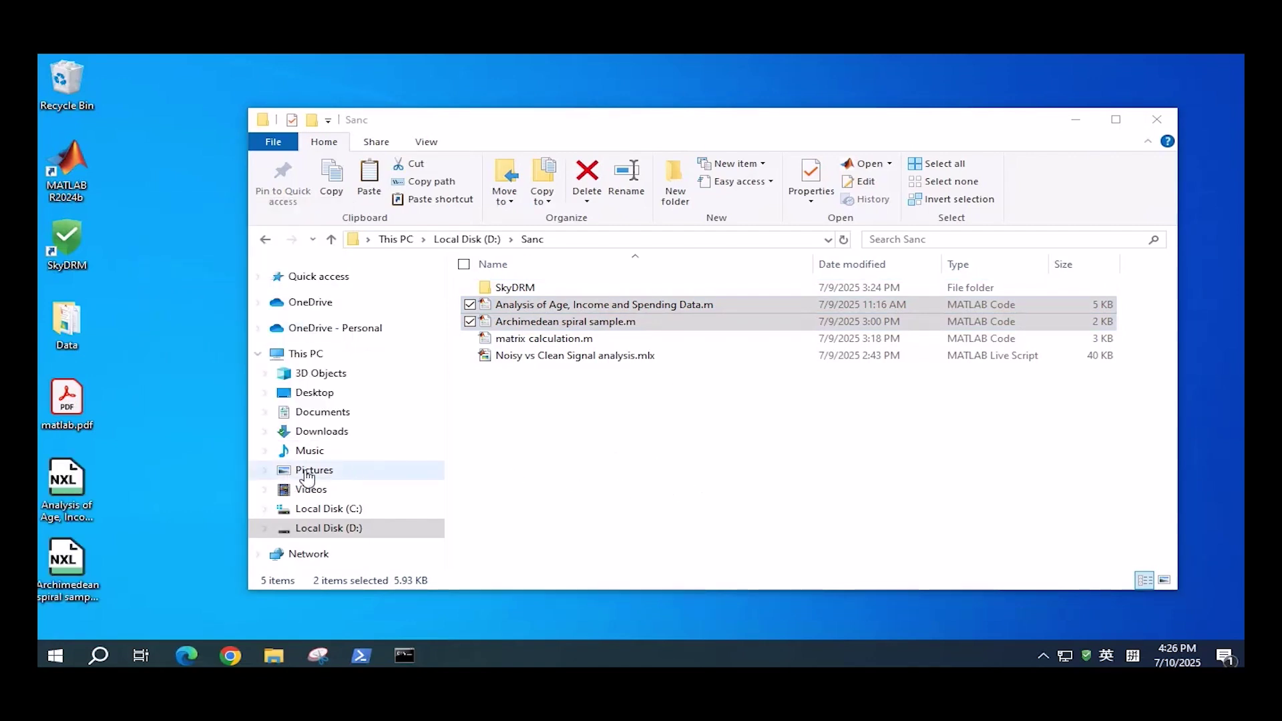
# View the SkyDRM permissions of the Desktop copy of Analysis of Age, Income and Spending Data, and close the file information.
pyautogui.rightClick(86, 495)
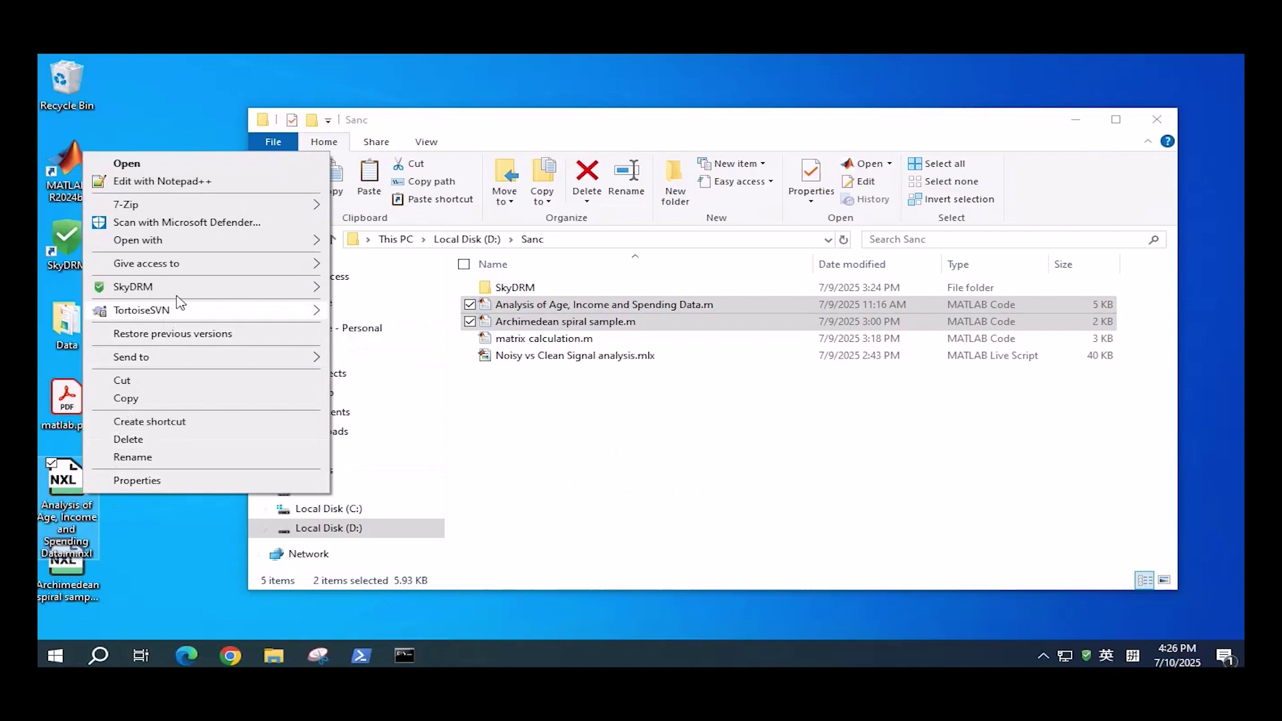
pyautogui.moveTo(184, 287)
pyautogui.click(397, 309)
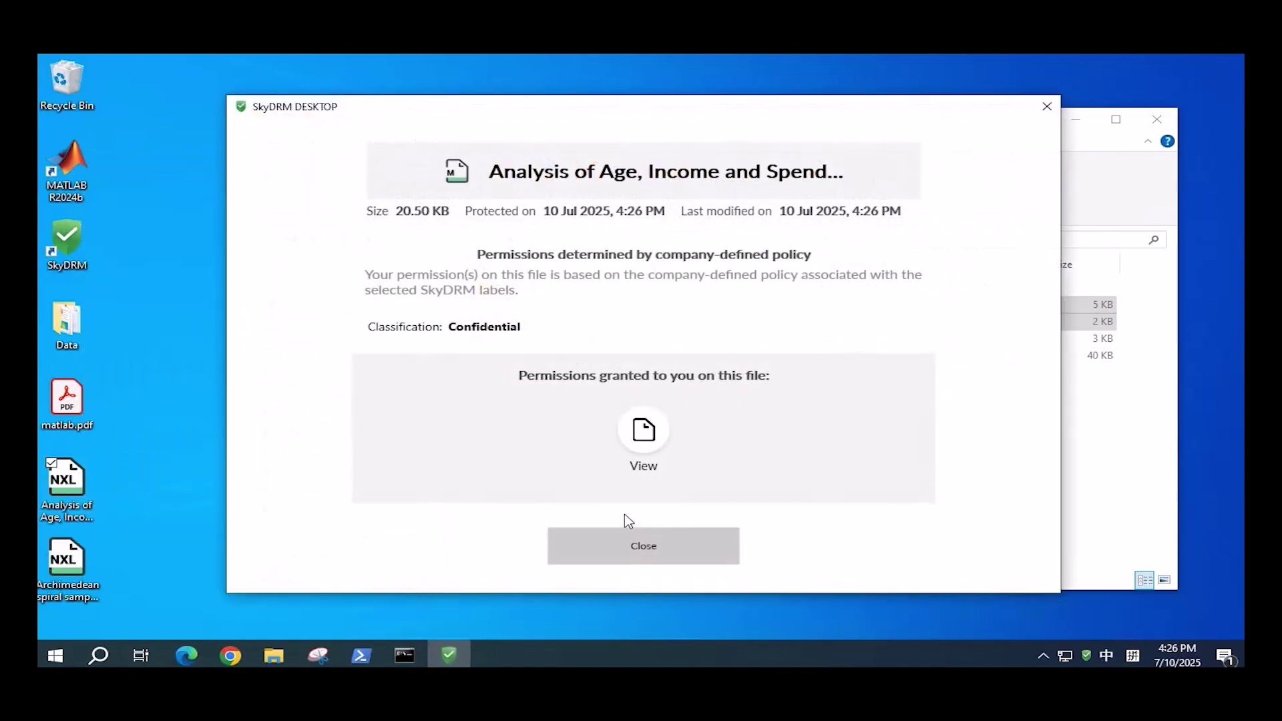
pyautogui.click(628, 544)
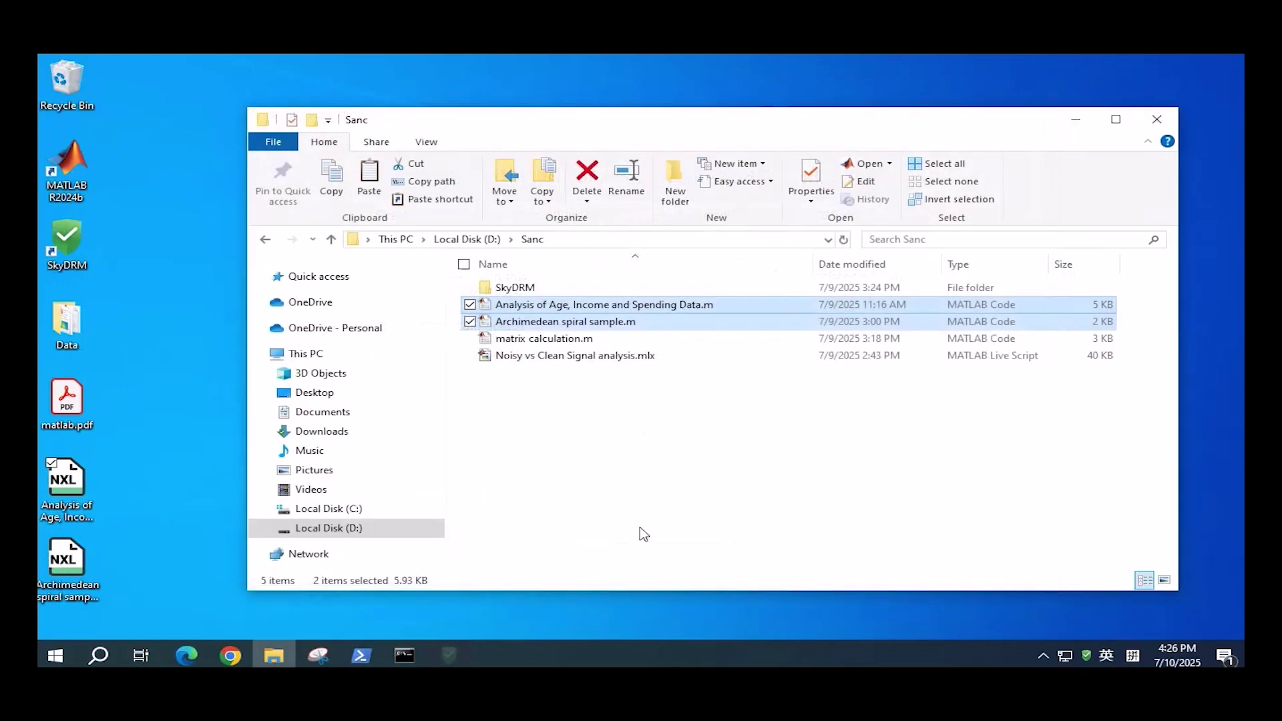
# Copy Noisy vs Clean Signal analysis.mlx from D:\Sanc to the Desktop.
pyautogui.click(590, 359)
pyautogui.moveTo(589, 361); pyautogui.dragTo(167, 140)
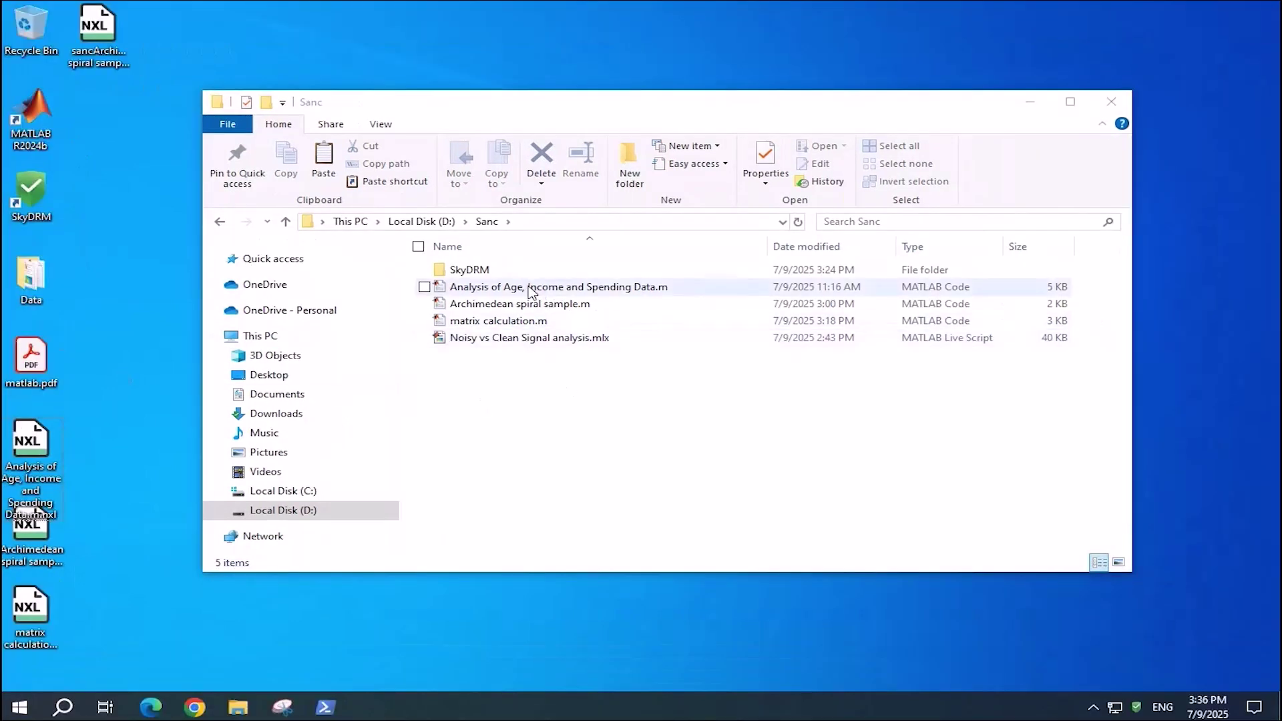
# Try to open Analysis of Age, Income and Spending Data.m from D:\Sanc in Notepad++, and close the editor.
pyautogui.click(529, 292)
pyautogui.rightClick(529, 288)
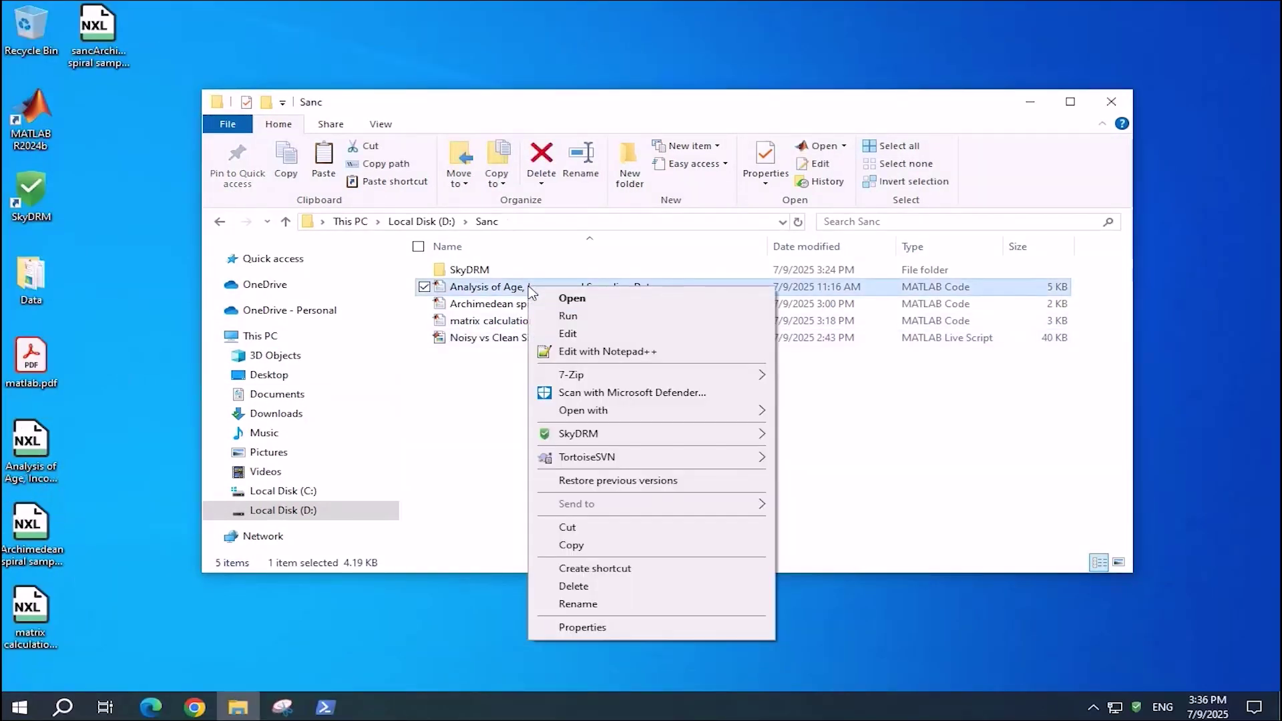
pyautogui.click(587, 354)
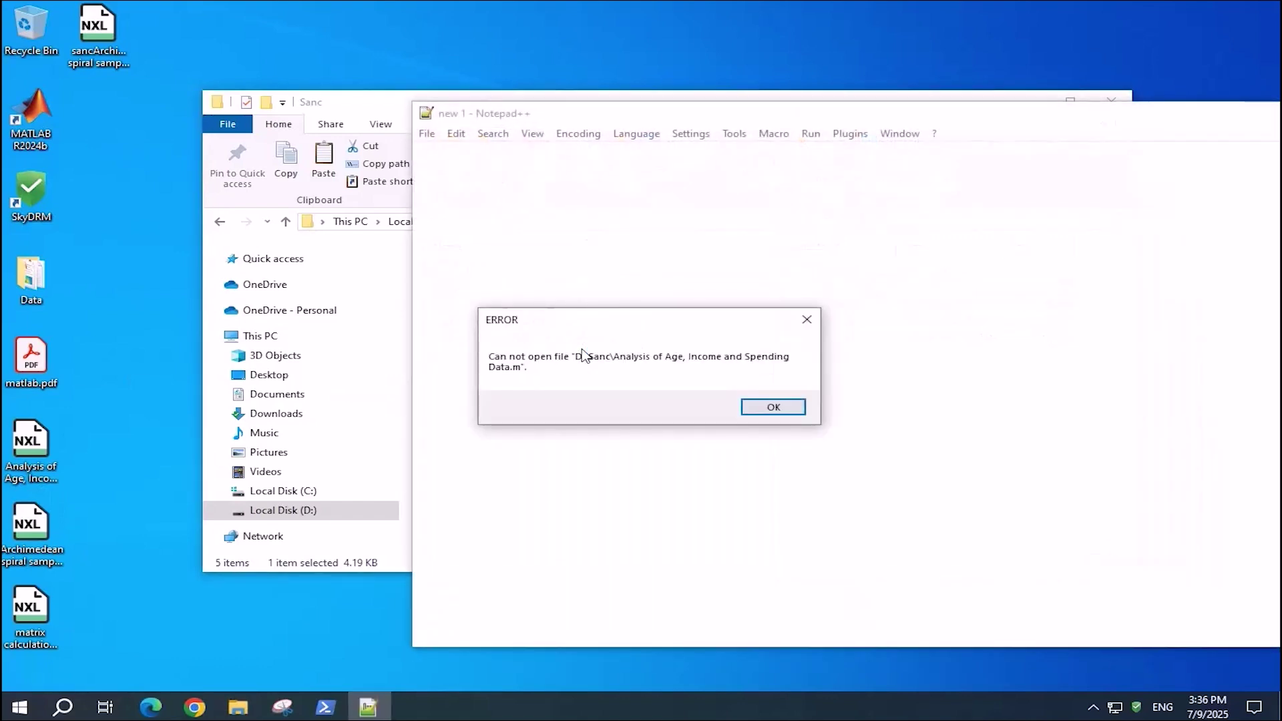
pyautogui.click(758, 406)
pyautogui.moveTo(852, 111); pyautogui.dragTo(584, 122)
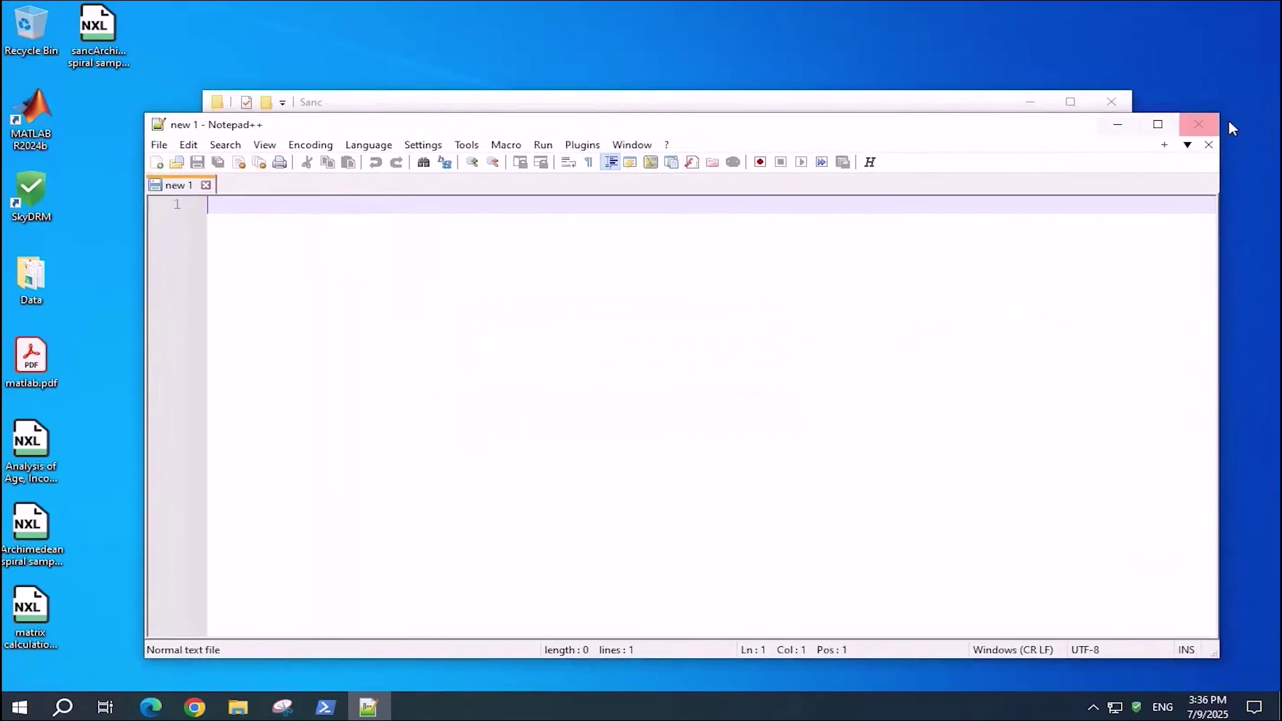
pyautogui.click(1199, 126)
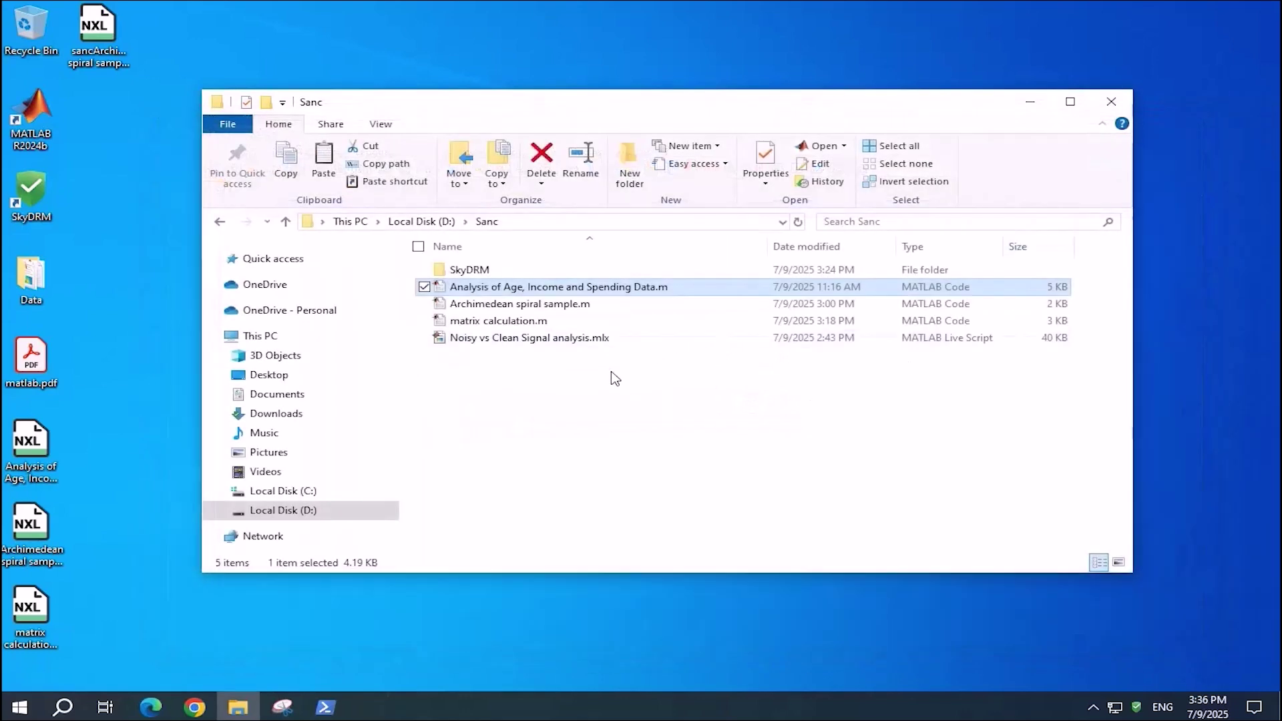
# Try to open Archimedean spiral sample.m from D:\Sanc in Notepad, and close the editor.
pyautogui.click(538, 306)
pyautogui.rightClick(538, 306)
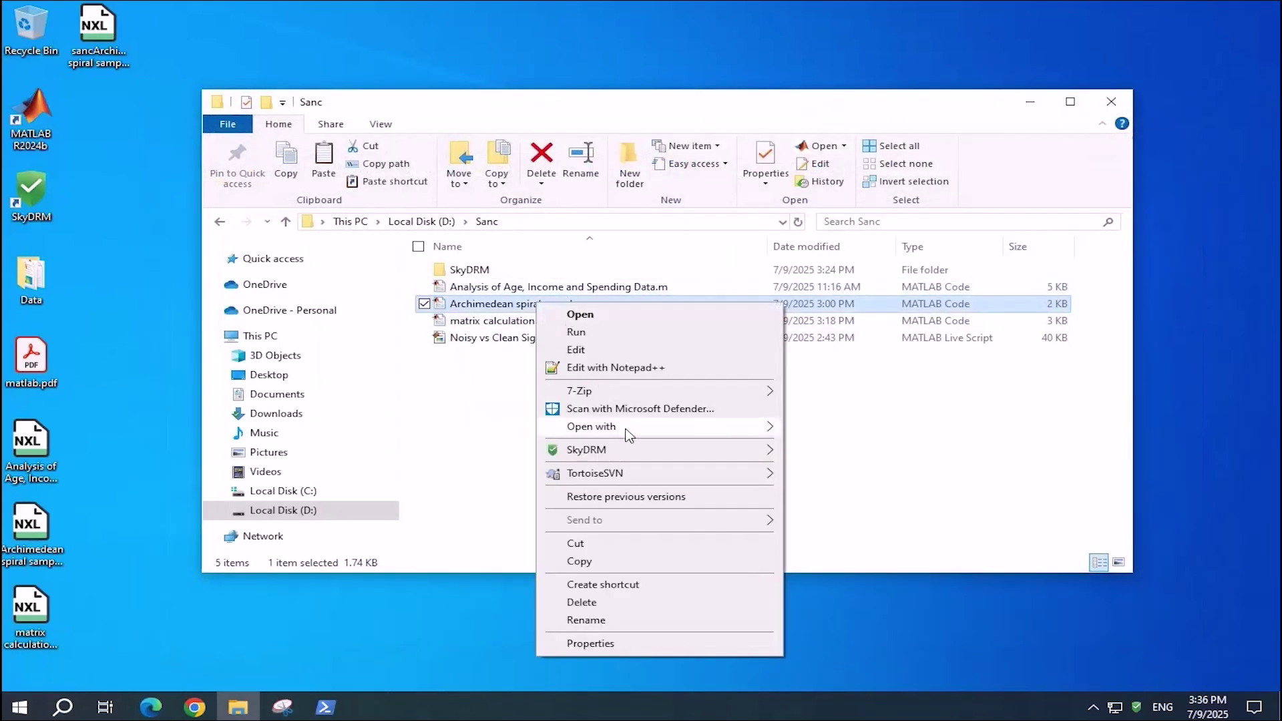
pyautogui.moveTo(705, 432)
pyautogui.click(830, 446)
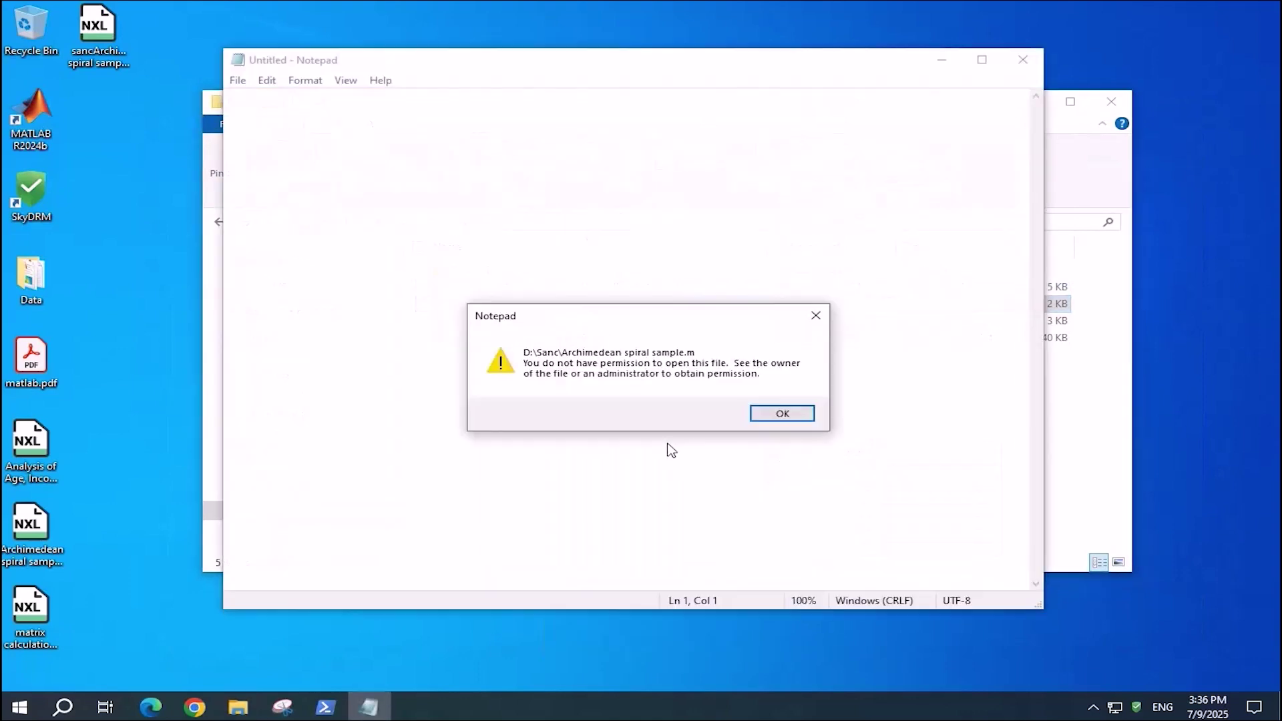
pyautogui.click(786, 415)
pyautogui.click(1020, 67)
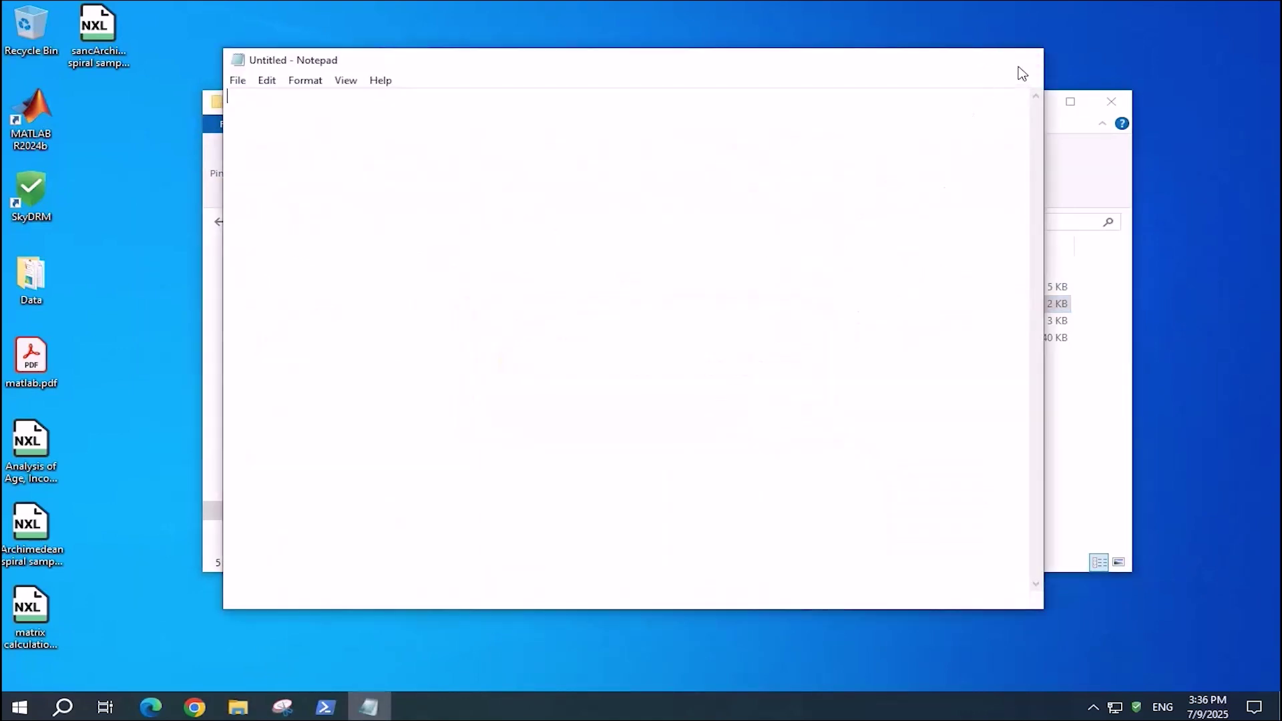
pyautogui.click(819, 458)
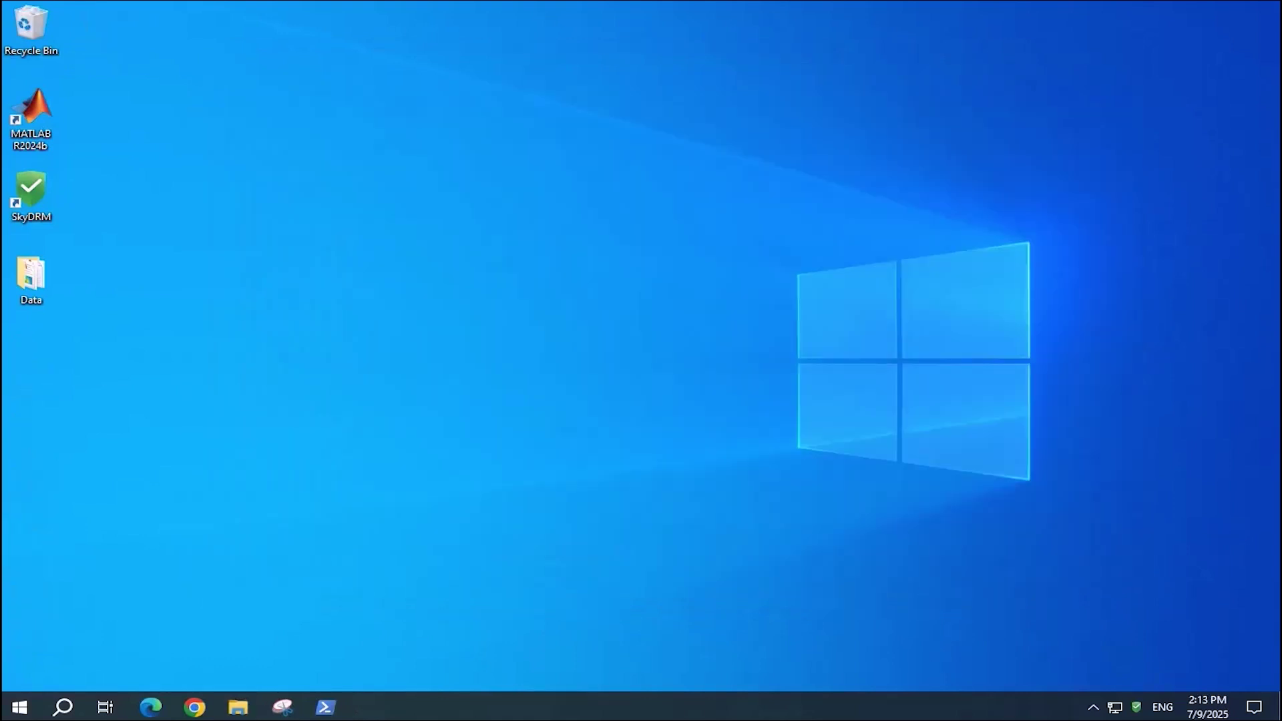